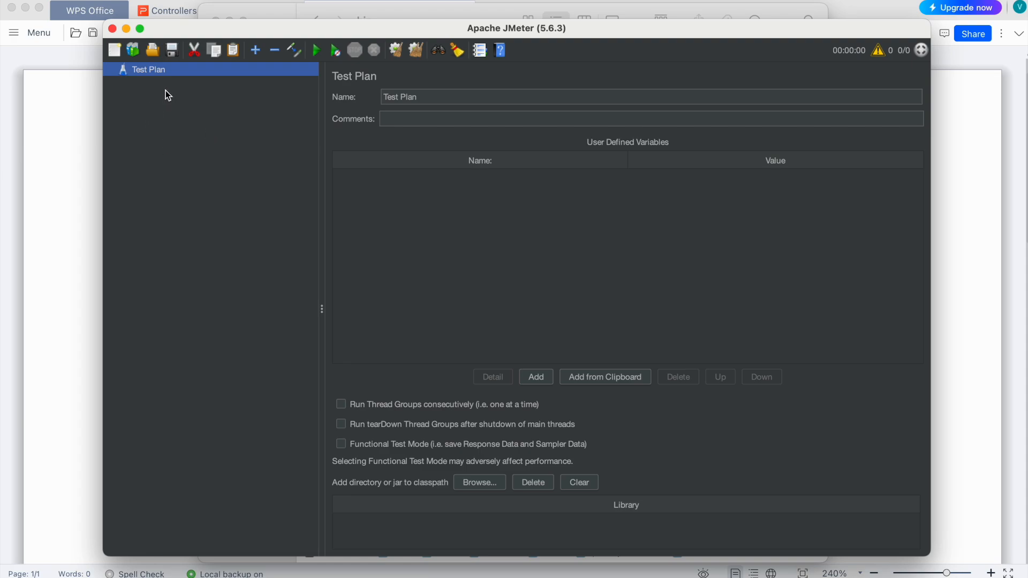
- Add a Thread Group to the Test Plan
right_click(153, 73)
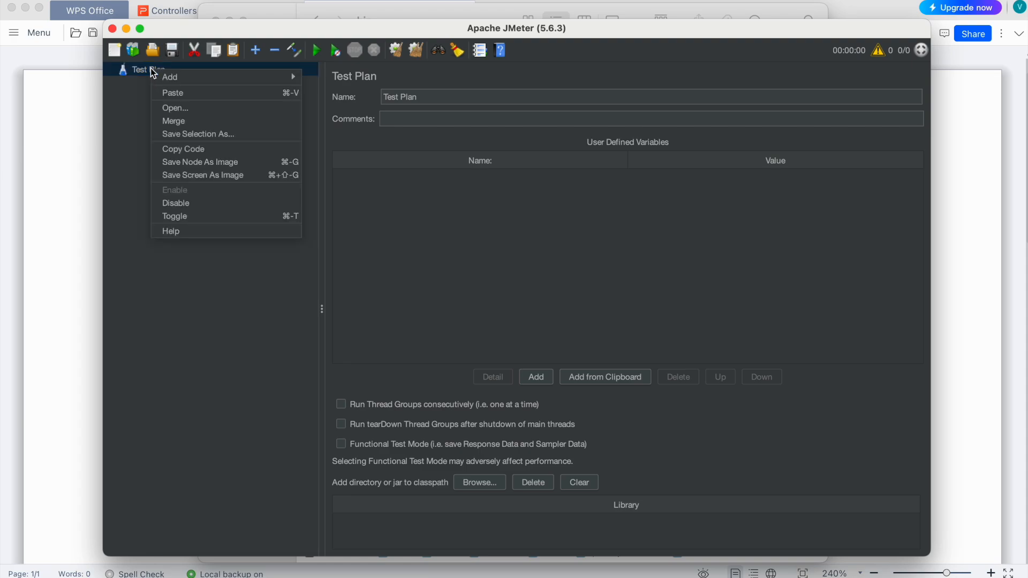
mouse_move(191, 76)
mouse_move(345, 75)
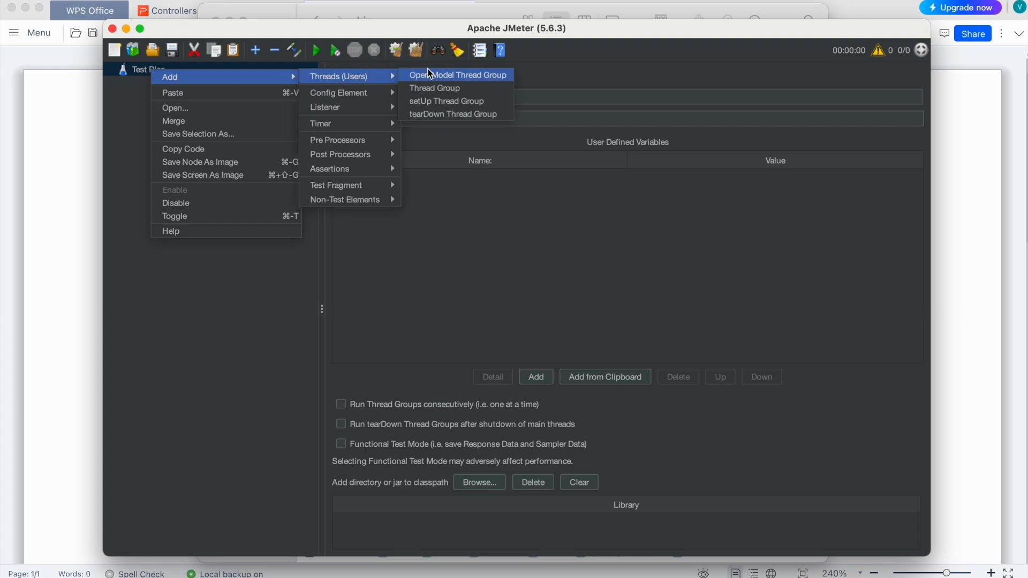
click(439, 89)
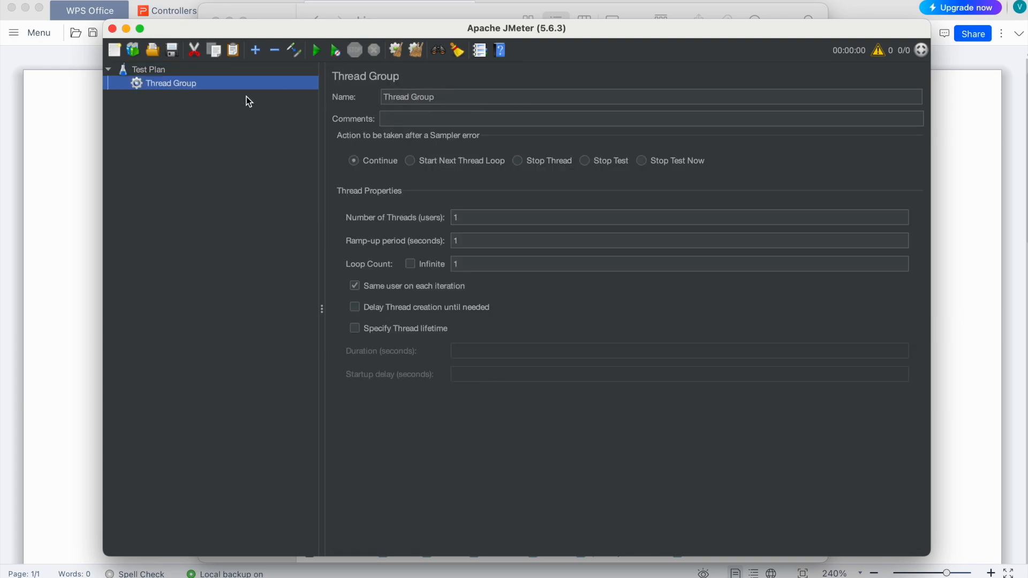
- Add a Runtime Controller under the Thread Group
right_click(159, 85)
mouse_move(199, 91)
mouse_move(398, 110)
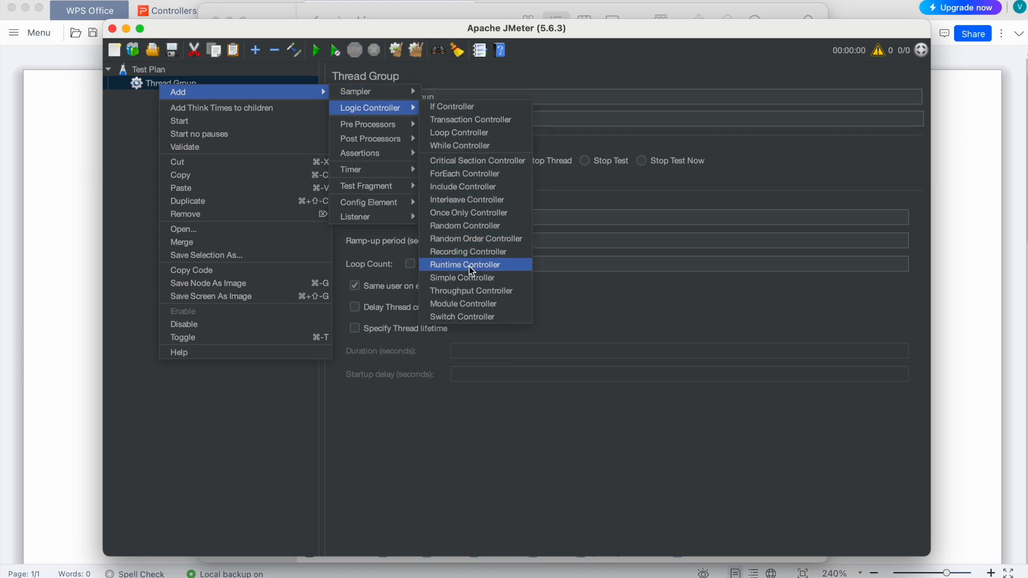
click(487, 264)
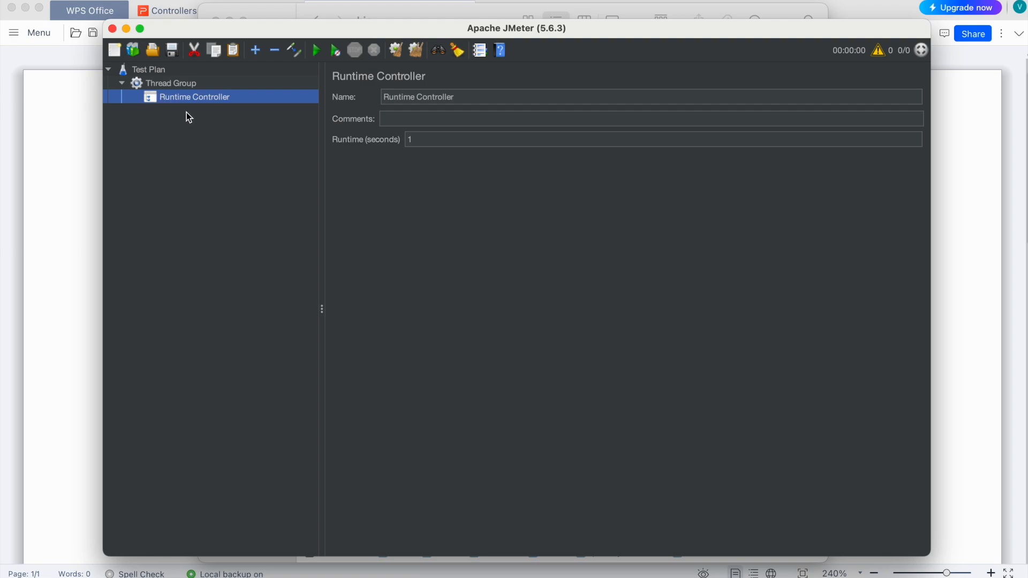
- Set the Runtime Controller's runtime to 120 seconds
click(470, 146)
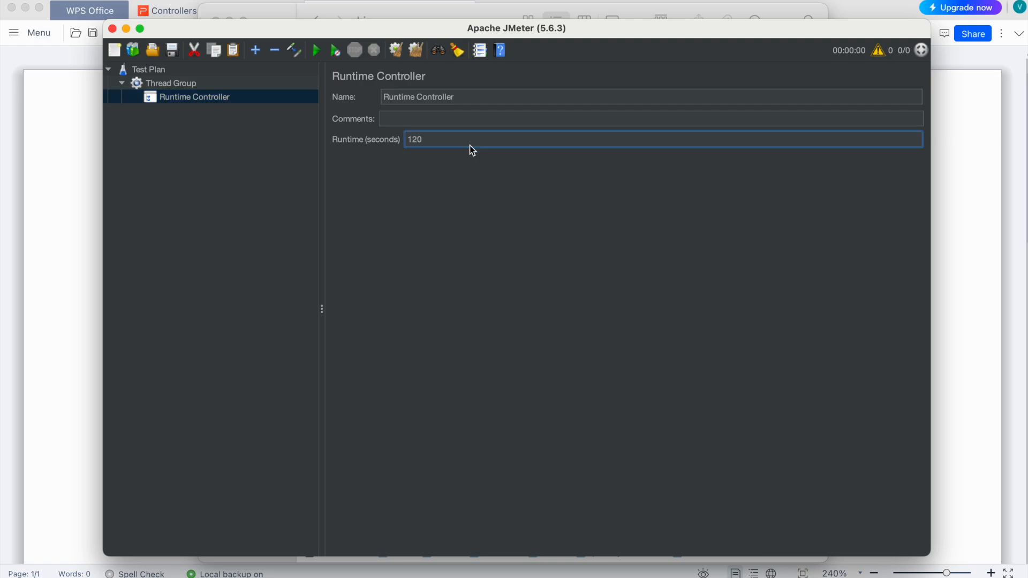
key(BackSpace)
key(BackSpace)
text(60)
key(BackSpace)
key(BackSpace)
text(120)
- Add an HTTP Request sampler under the Runtime Controller
right_click(191, 100)
mouse_move(289, 107)
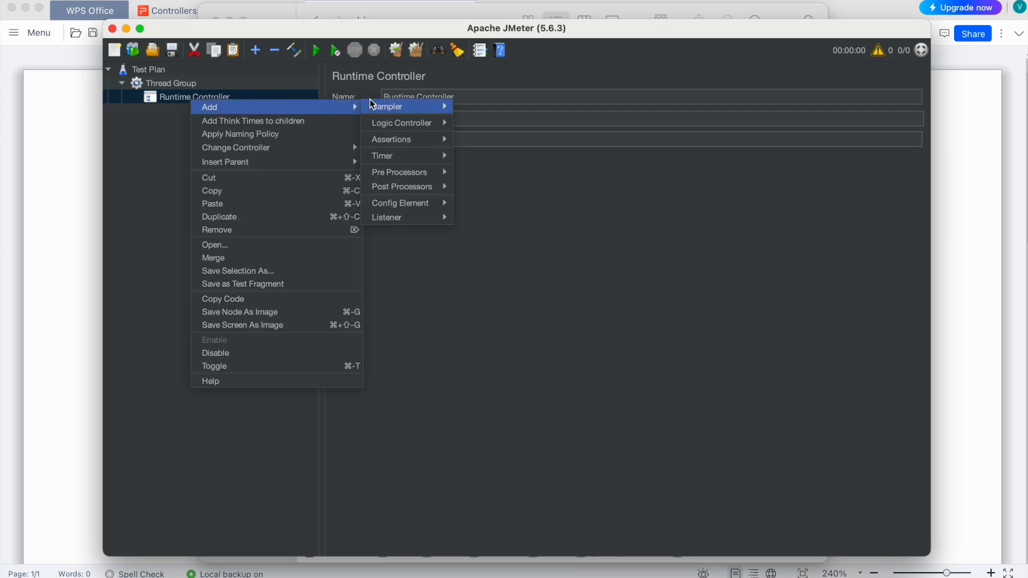
mouse_move(400, 107)
click(488, 119)
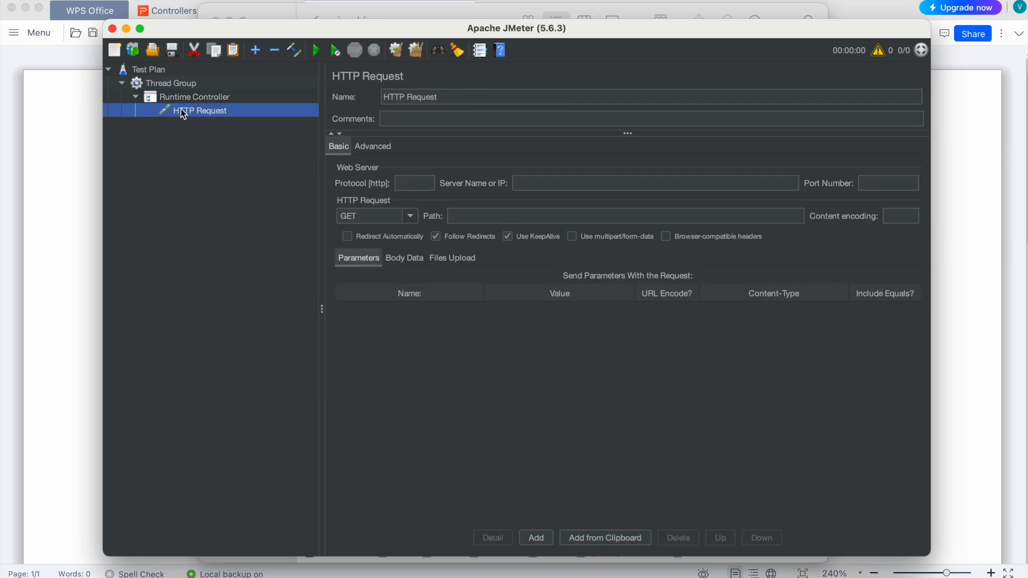
- Review the runtime setting of the Runtime Controller
click(190, 98)
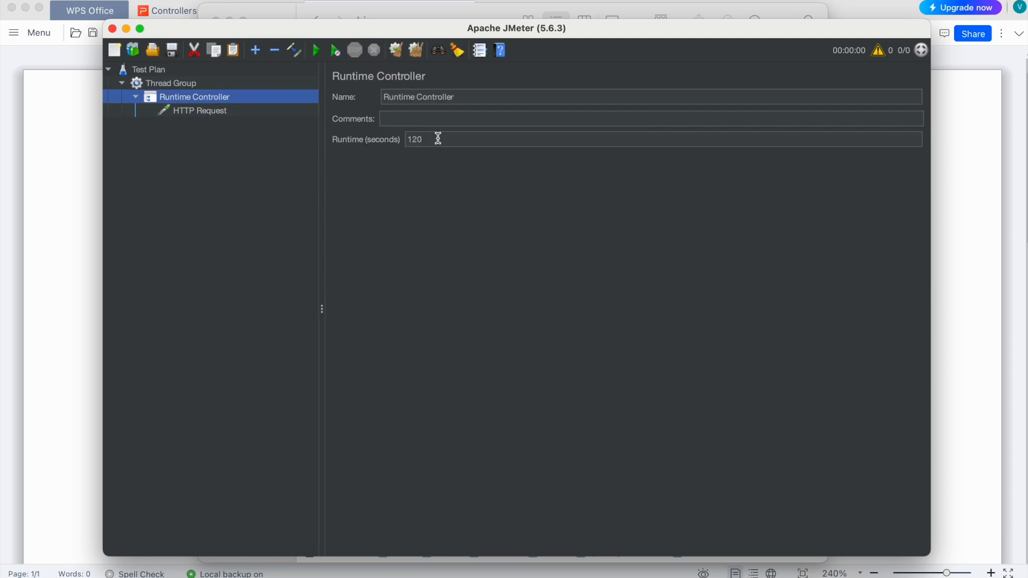
drag(438, 139, 402, 140)
click(443, 138)
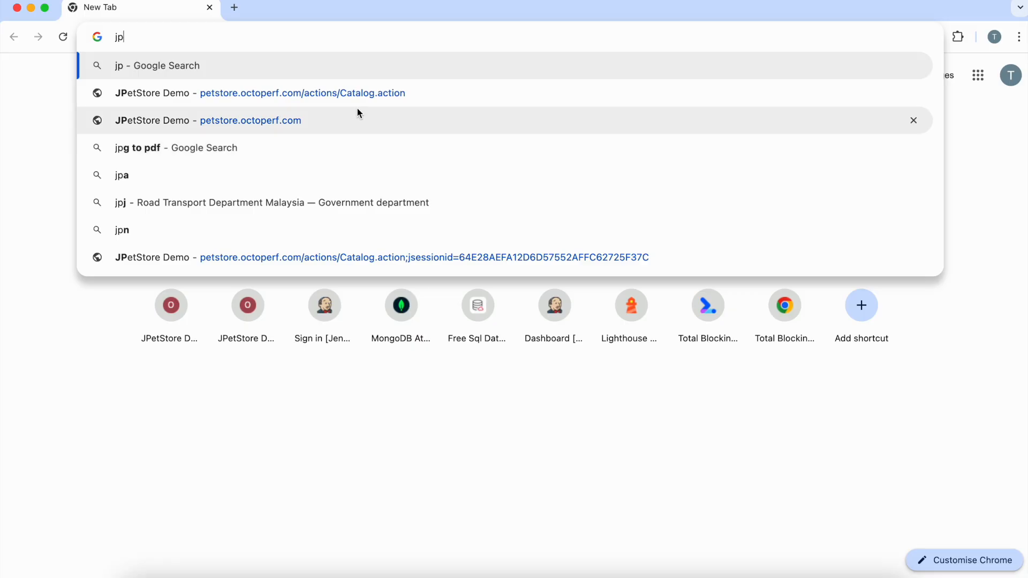
key(Down)
key(Return)
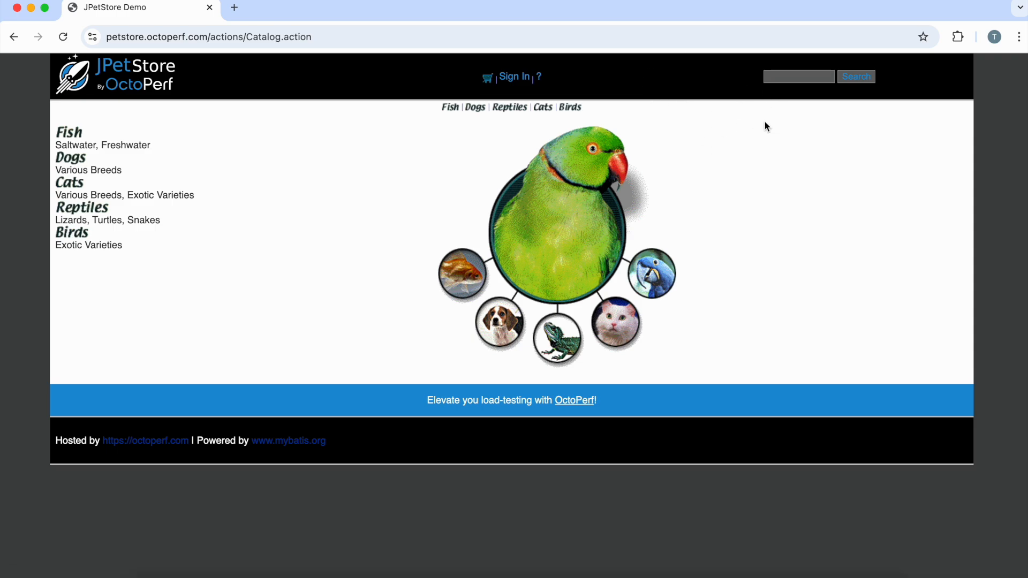
- In Chrome, search the JPetStore catalog for Fish and return to the store's home page
click(776, 79)
text(F)
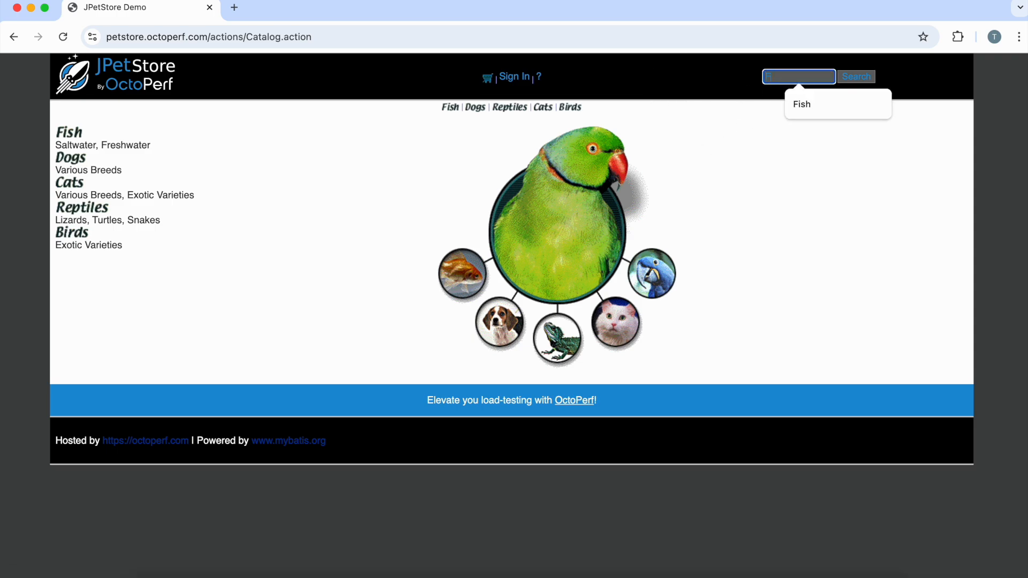
text(ish)
click(860, 76)
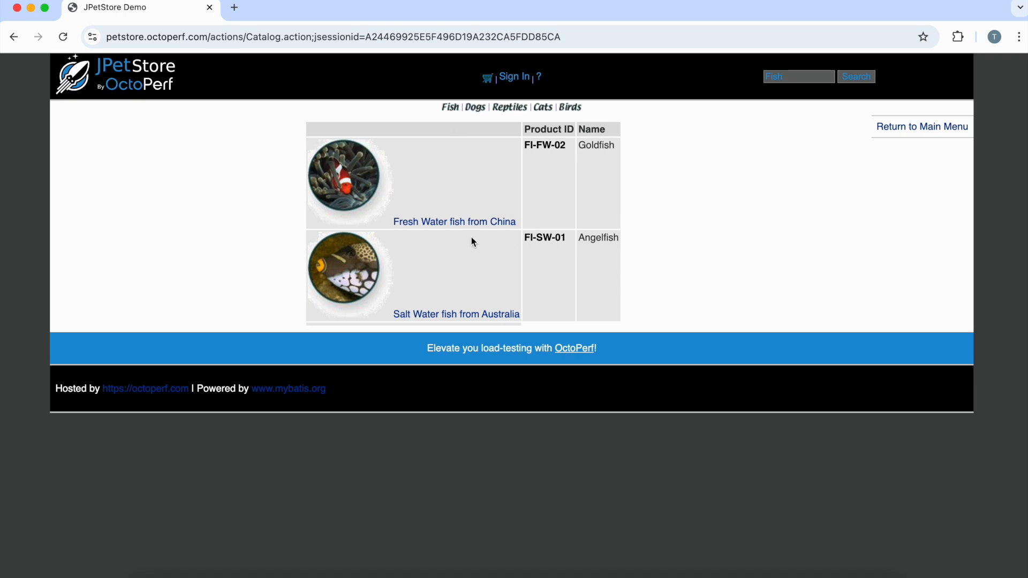
click(132, 80)
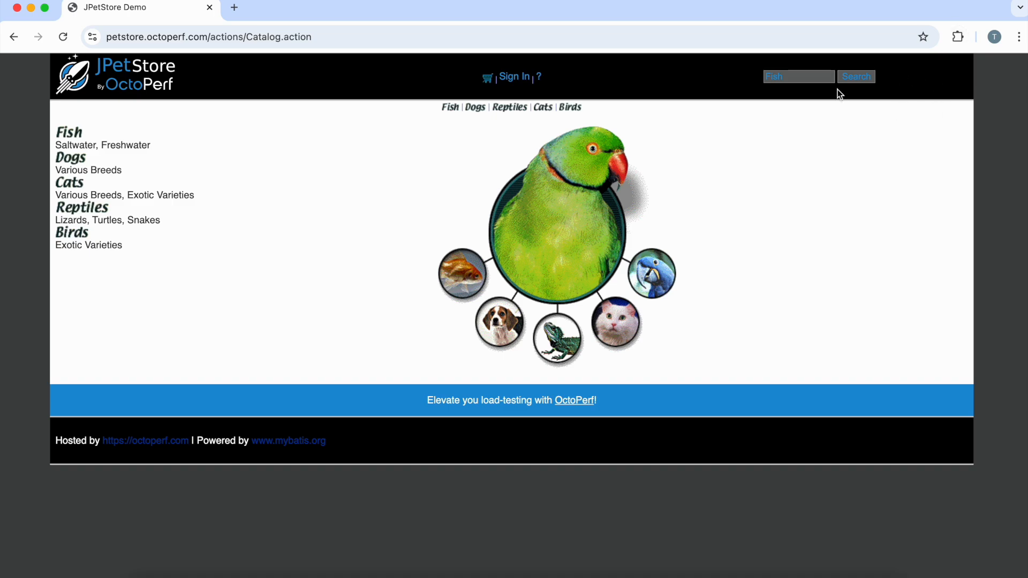
- Start a BlazeMeter recording named RTC and reload the JPetStore catalog page to capture it
text(RTC)
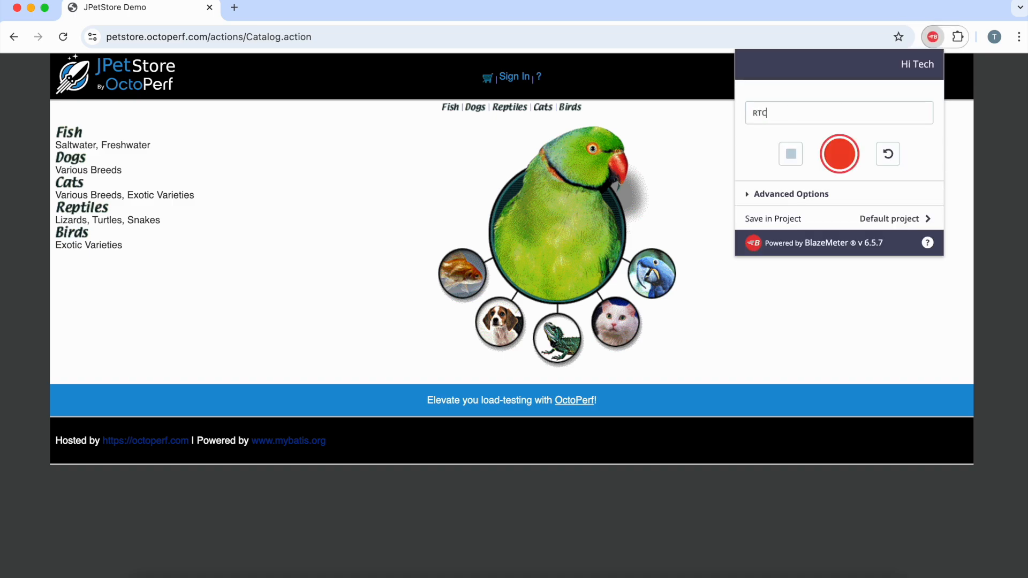
click(839, 154)
click(377, 38)
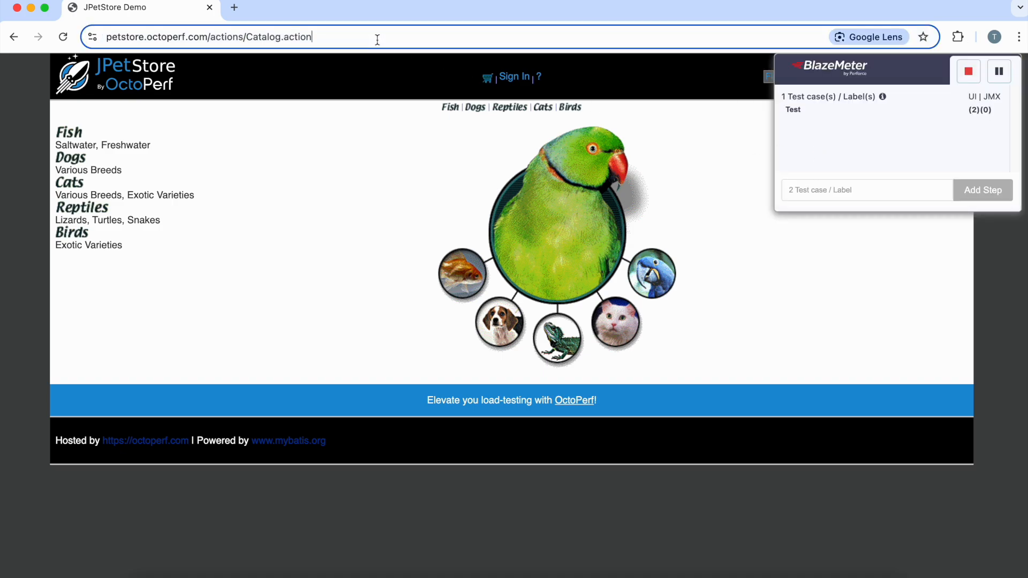
key(Return)
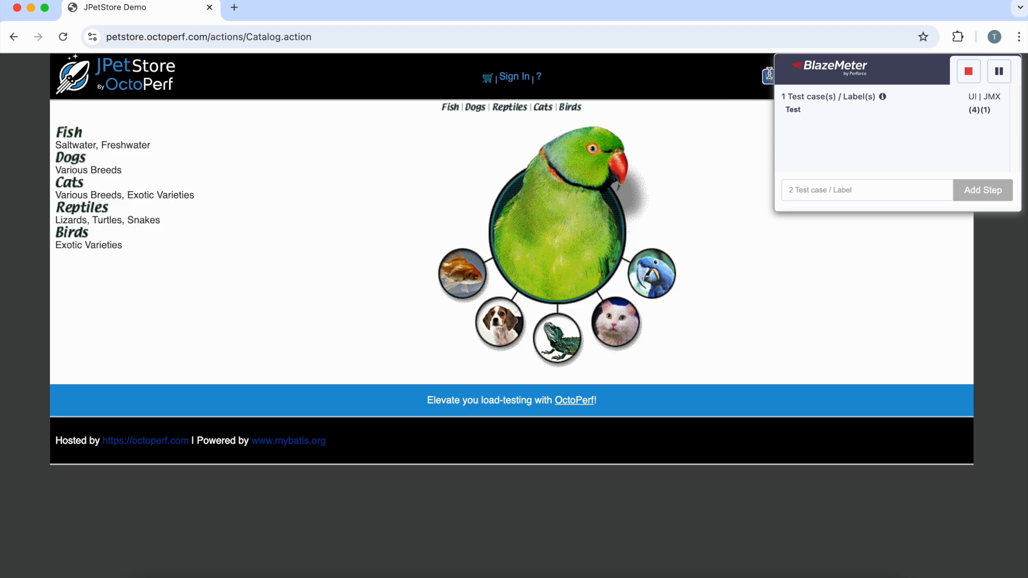
- Record a JPetStore catalog search for Fish and stop the BlazeMeter recording
drag(841, 71, 919, 184)
double_click(800, 76)
text(Fish)
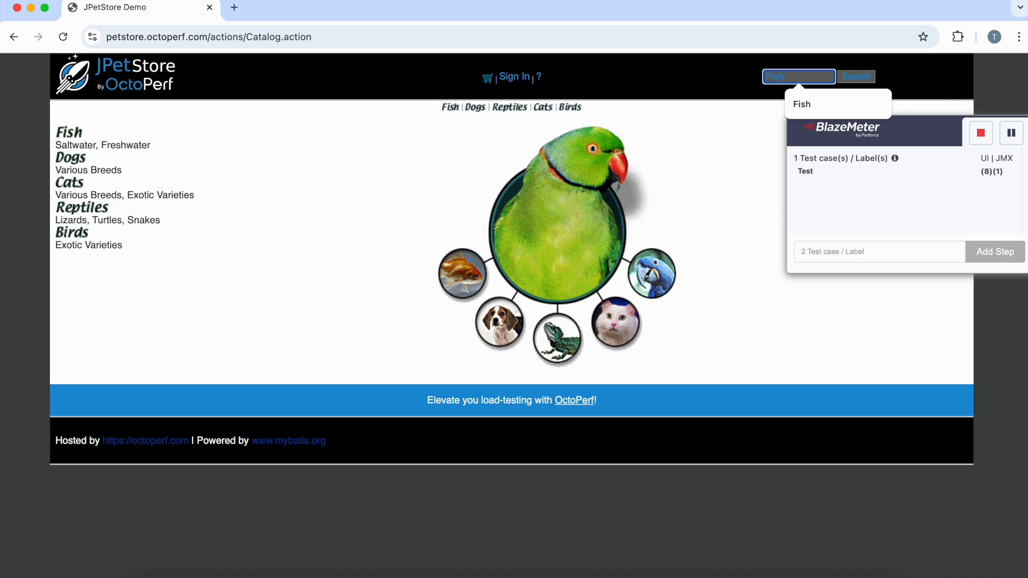
click(863, 77)
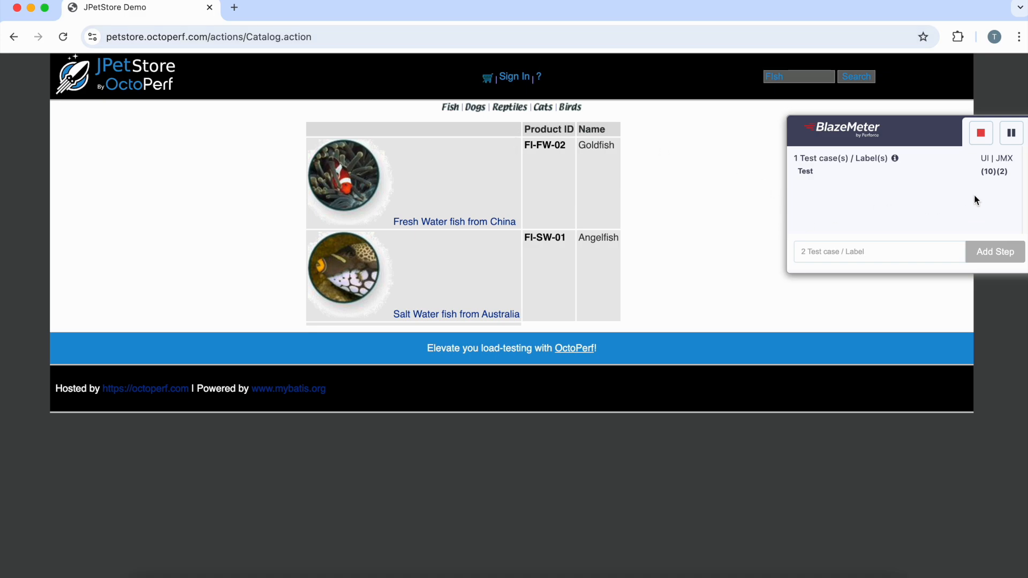
click(983, 134)
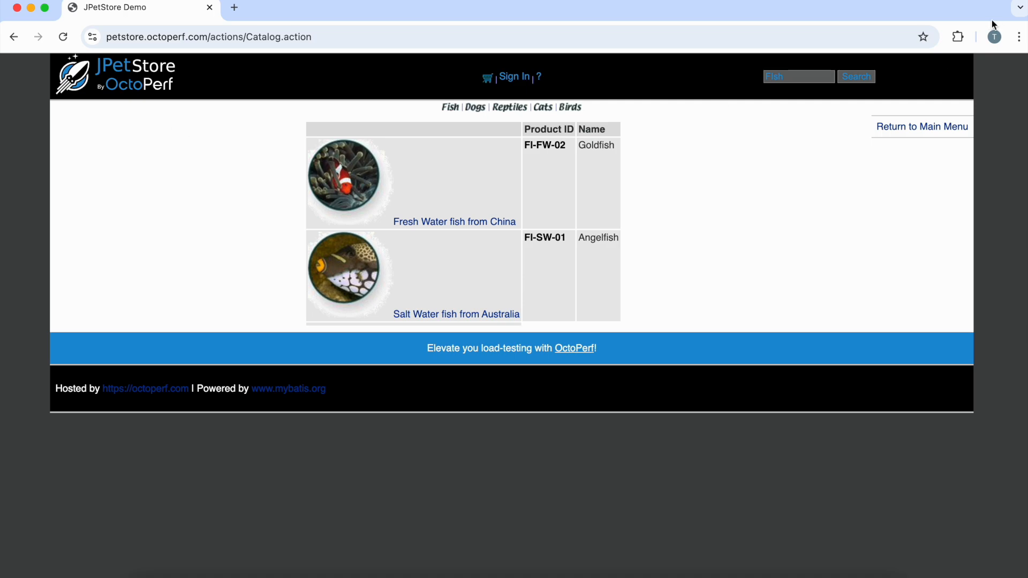
- Save the recording as a JMeter (JMX) script with the octoperf.com domain included and reveal RTC.jmx in Finder
click(958, 36)
click(804, 143)
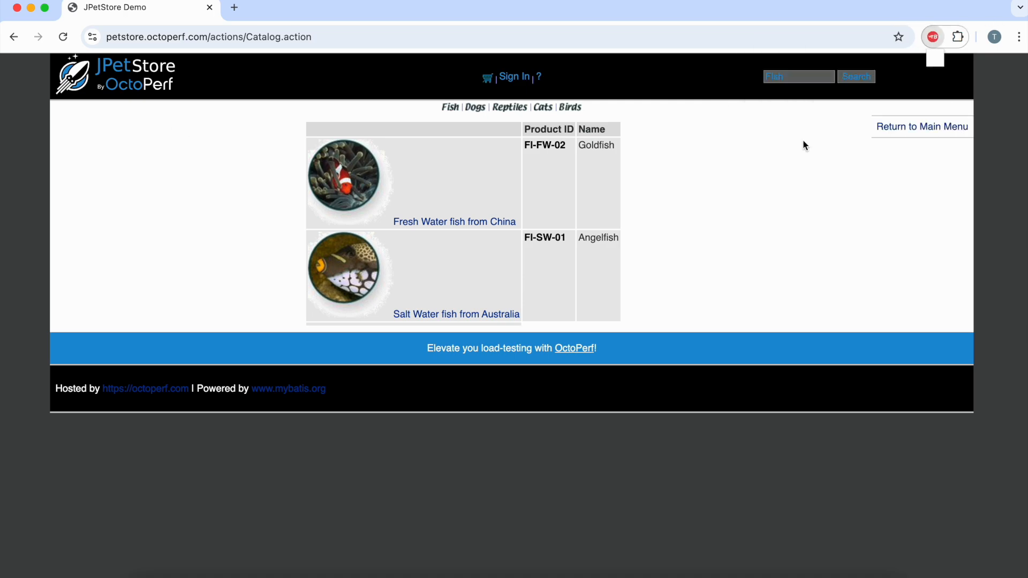
click(903, 206)
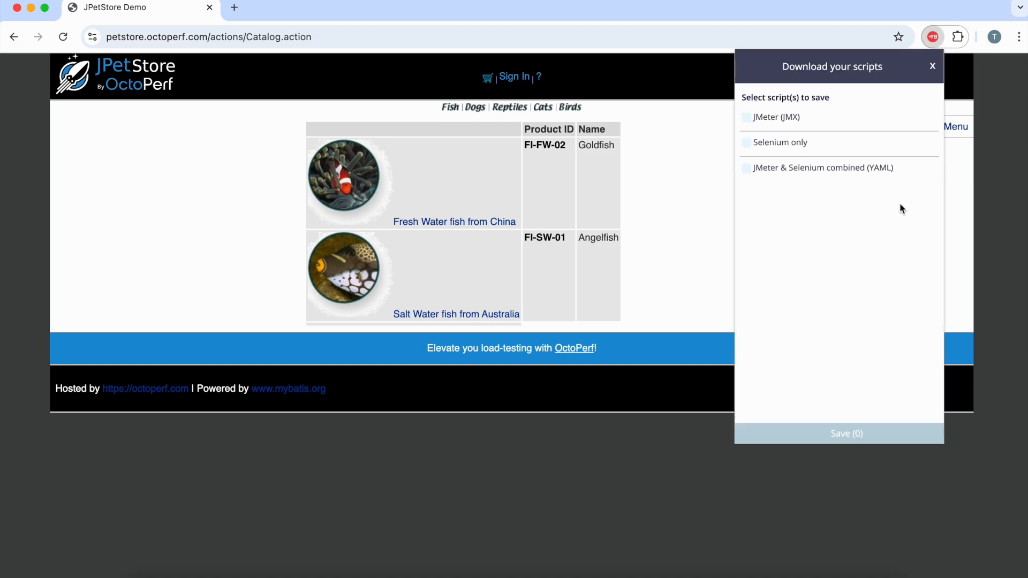
click(769, 118)
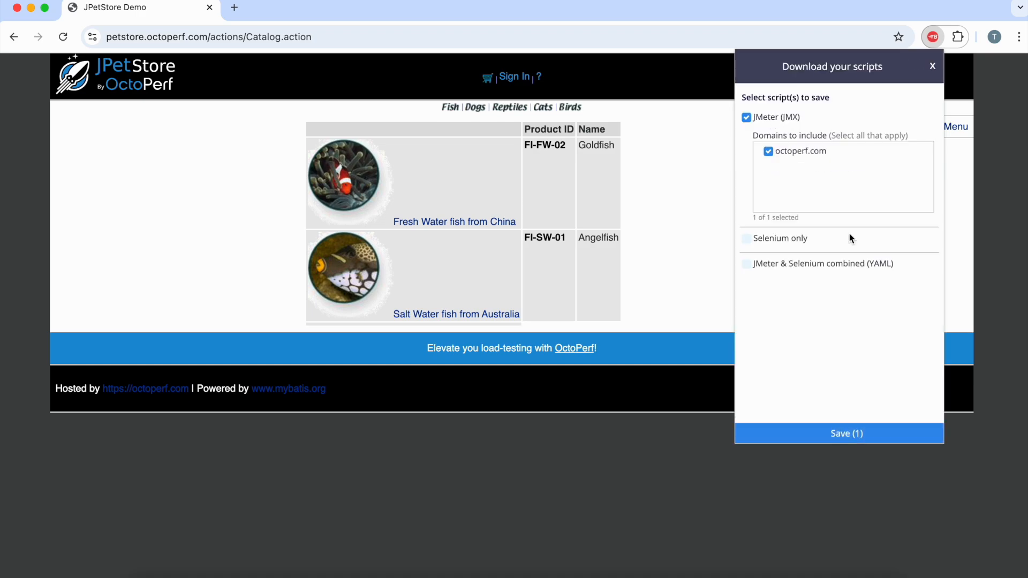
click(857, 433)
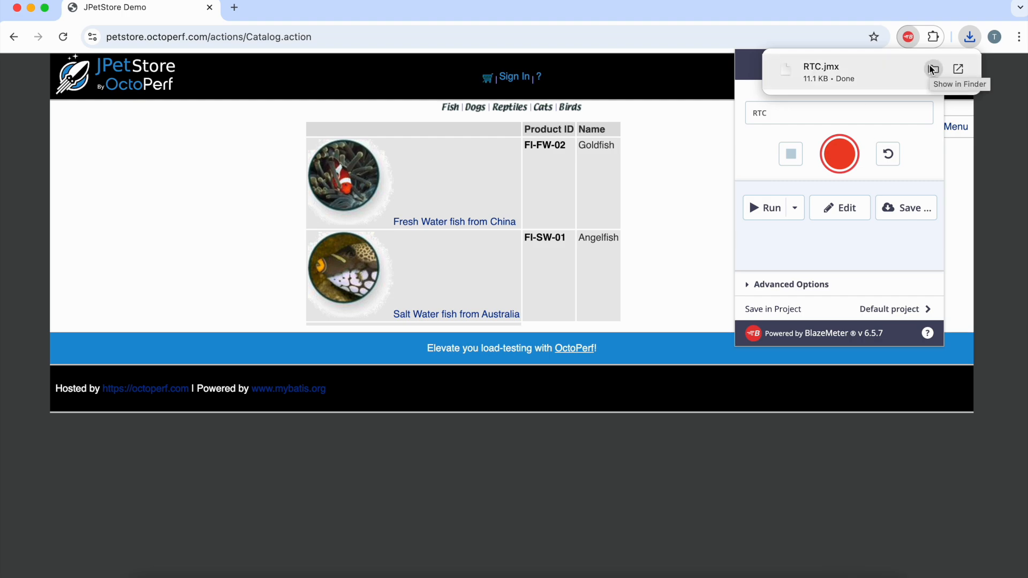
click(932, 69)
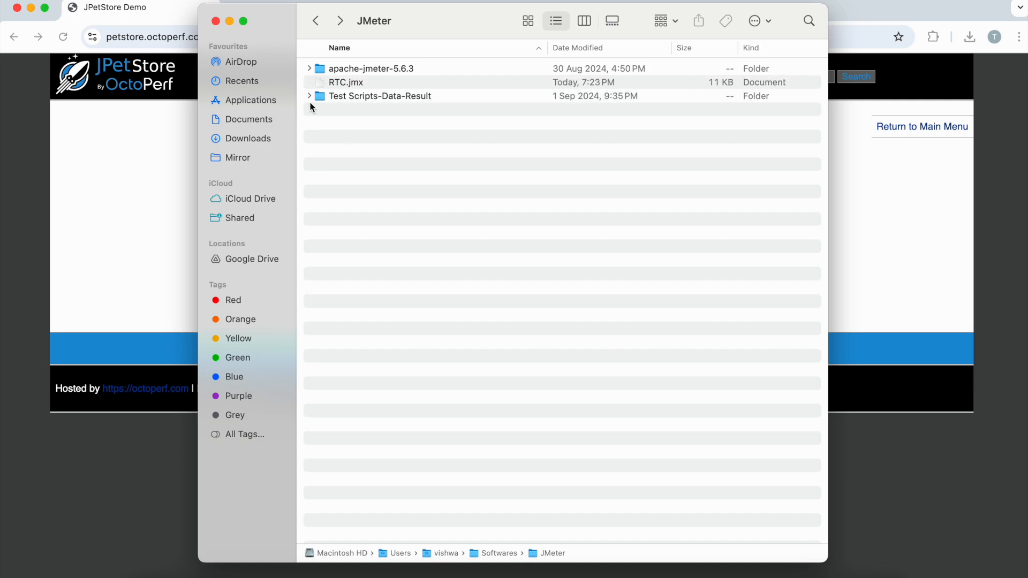
- Switch to Apache JMeter and open RTC.jmx from the JMeter folder
click(773, 577)
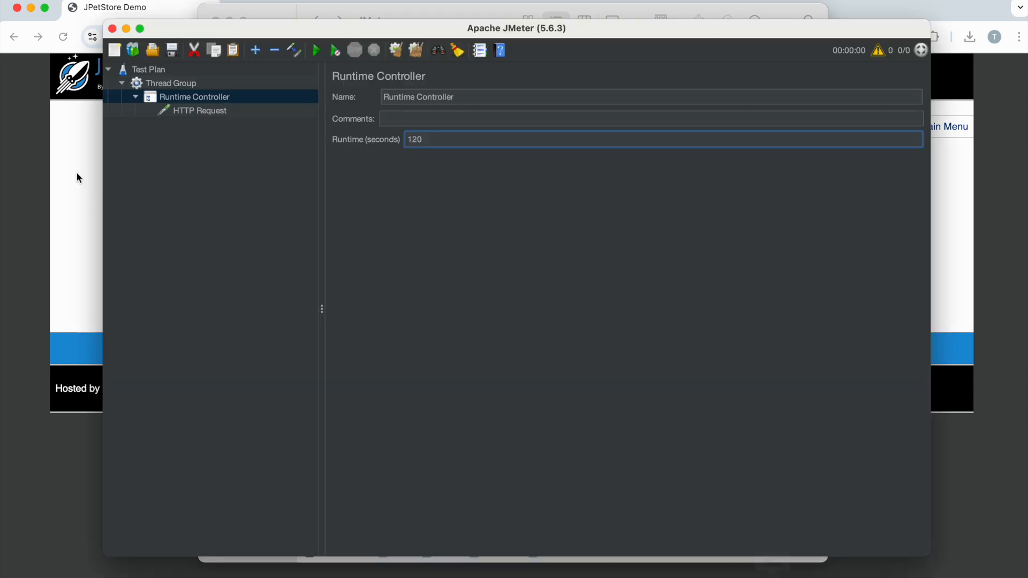
click(150, 55)
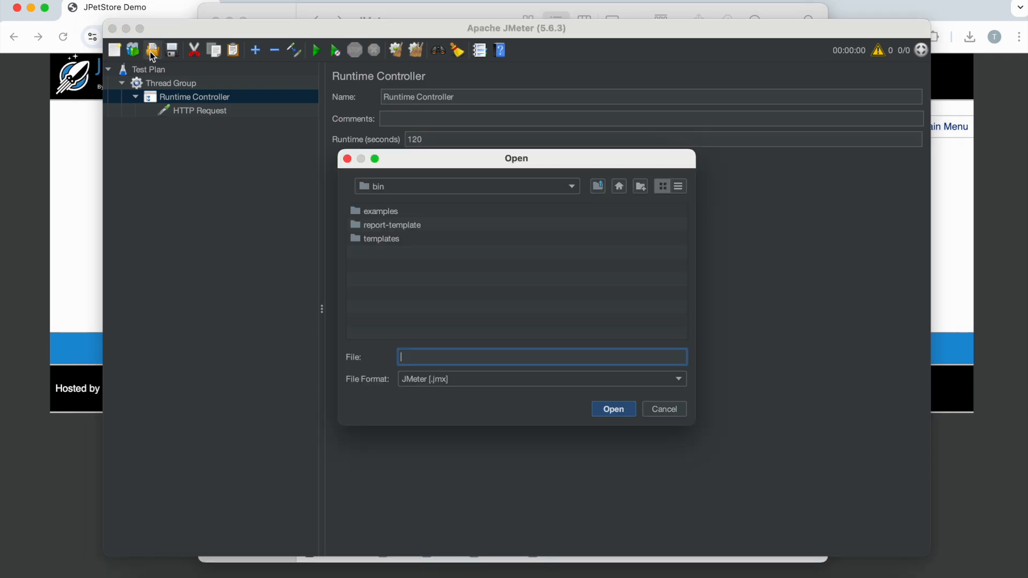
click(415, 190)
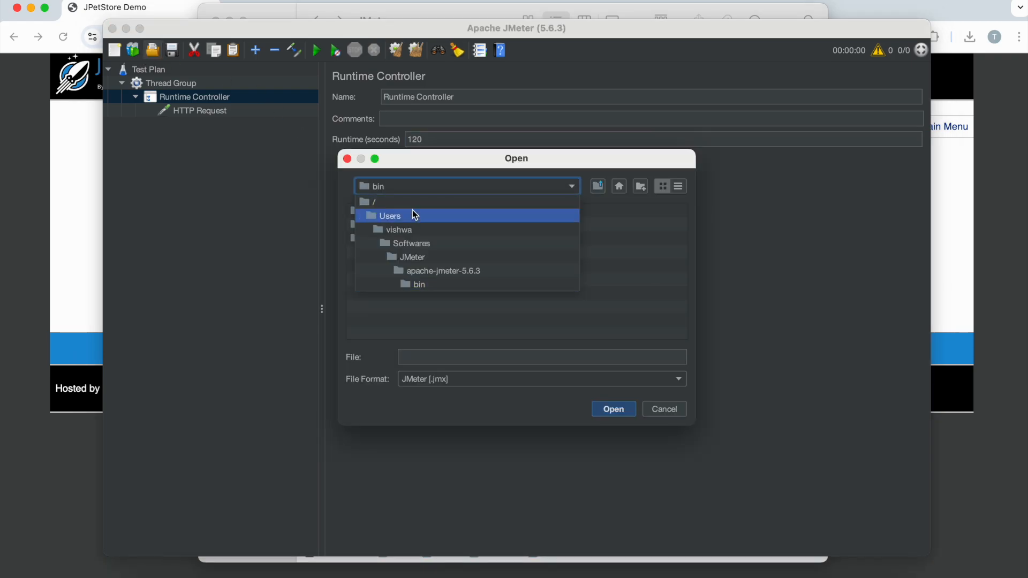
click(412, 255)
click(379, 240)
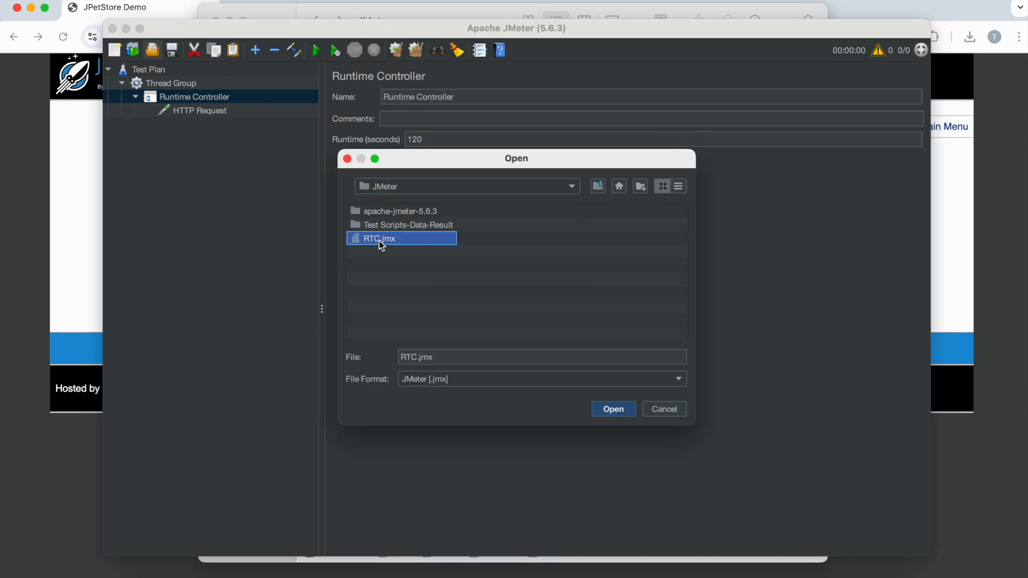
click(612, 410)
click(512, 314)
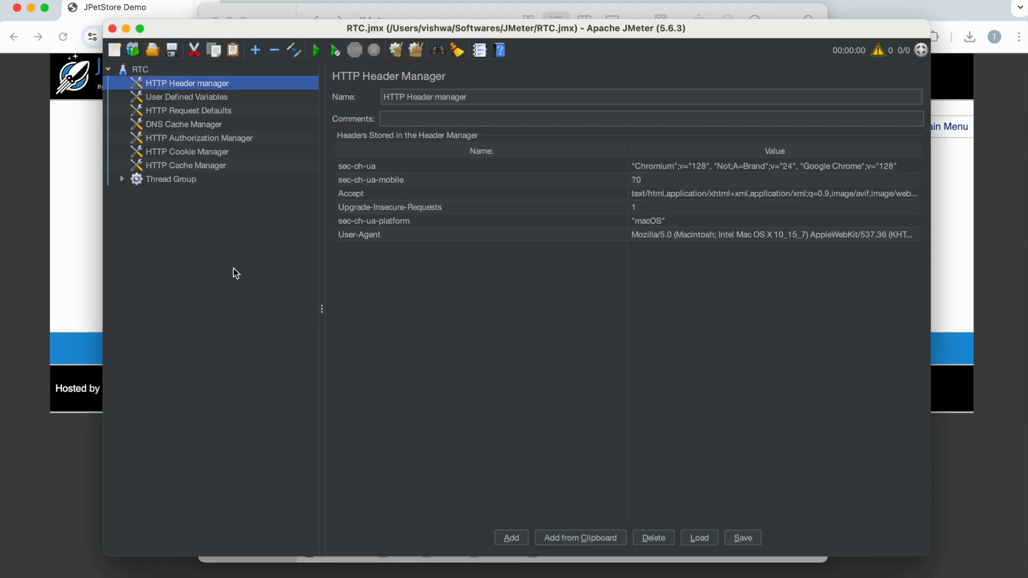
- Expand the Thread Group and its Test controller, and rename the first HTTP request as Open Url
click(122, 180)
click(136, 194)
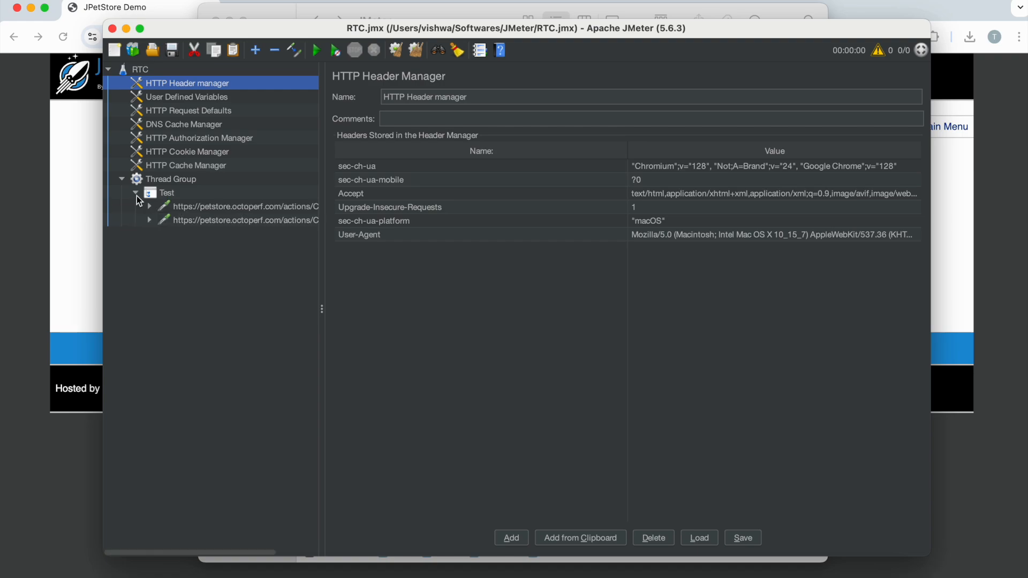
click(209, 210)
drag(600, 101, 359, 94)
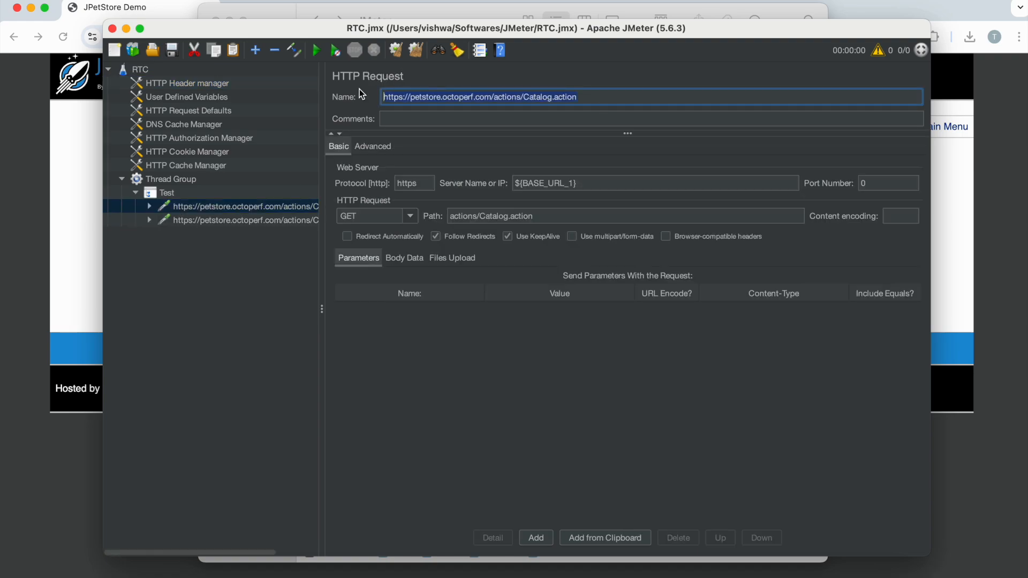
text(Open )
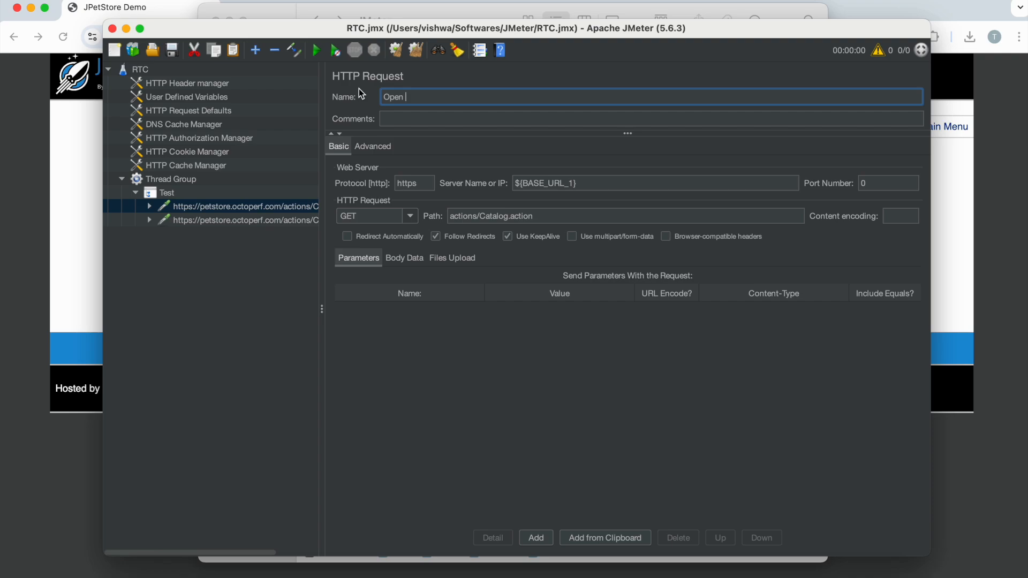
text(Url)
- Rename the second HTTP request, the POST to actions/Catalog.action, as Search
click(257, 218)
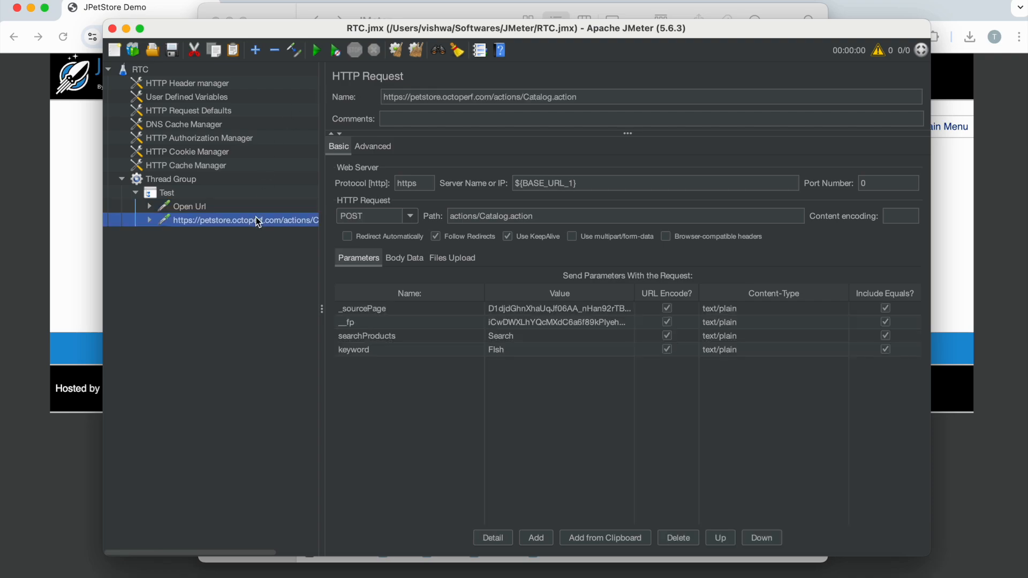
triple_click(599, 98)
text(Search)
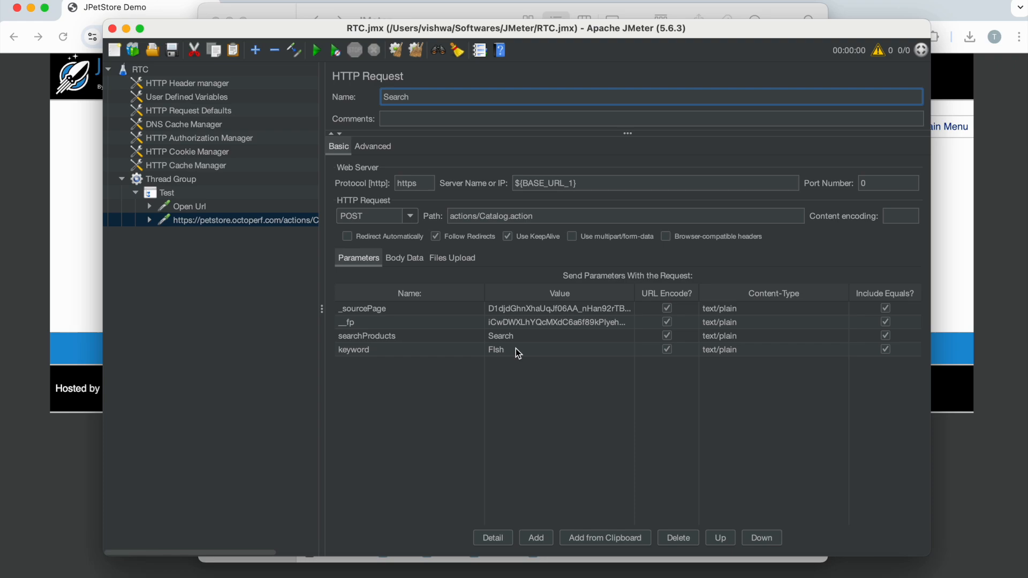
- Add a Runtime Controller to the Thread Group
click(191, 206)
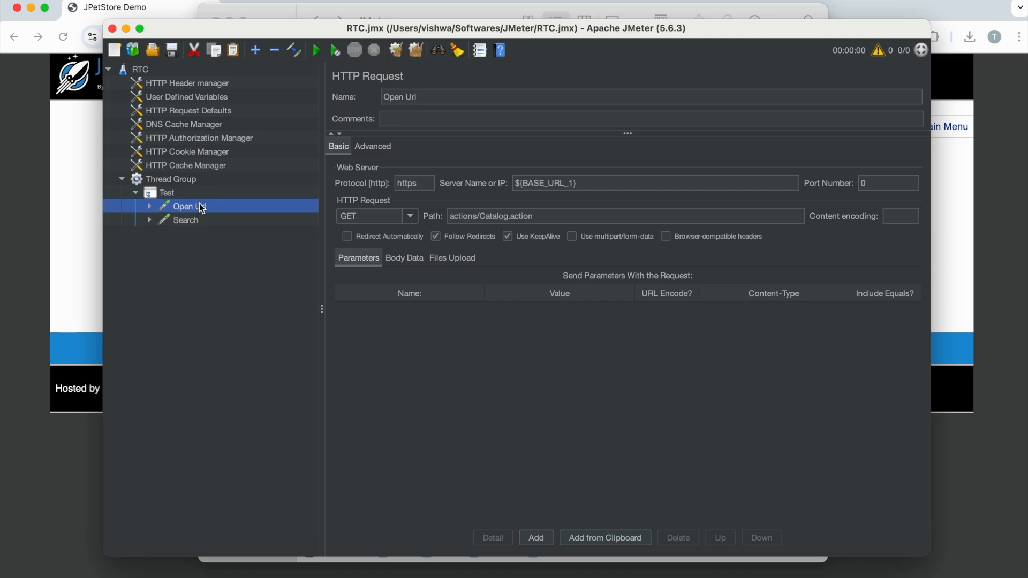
click(178, 182)
right_click(178, 182)
mouse_move(274, 191)
mouse_move(386, 193)
mouse_move(407, 206)
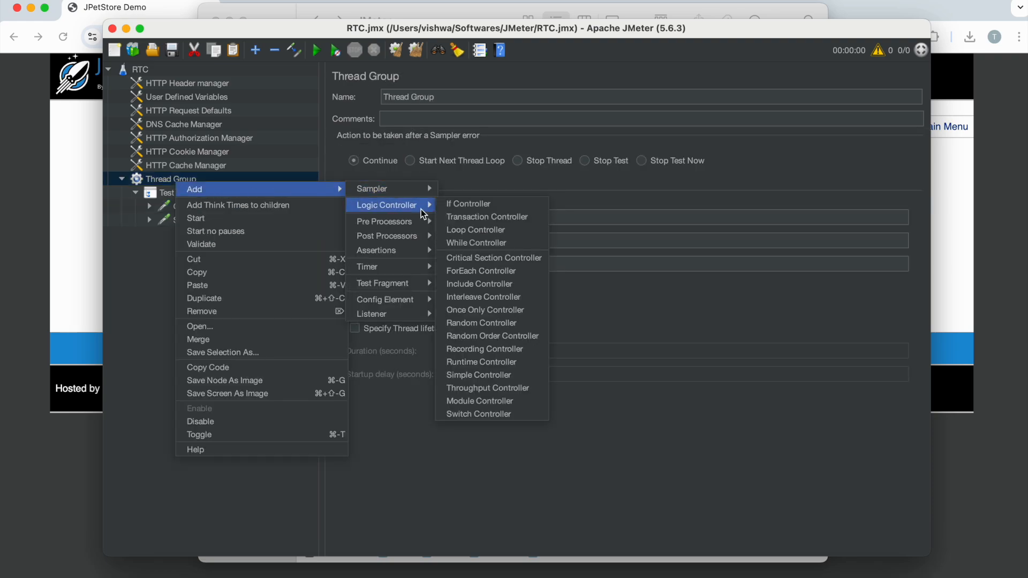
click(491, 363)
- Copy the Open Url and Search requests from the Test controller into the Runtime Controller
click(192, 210)
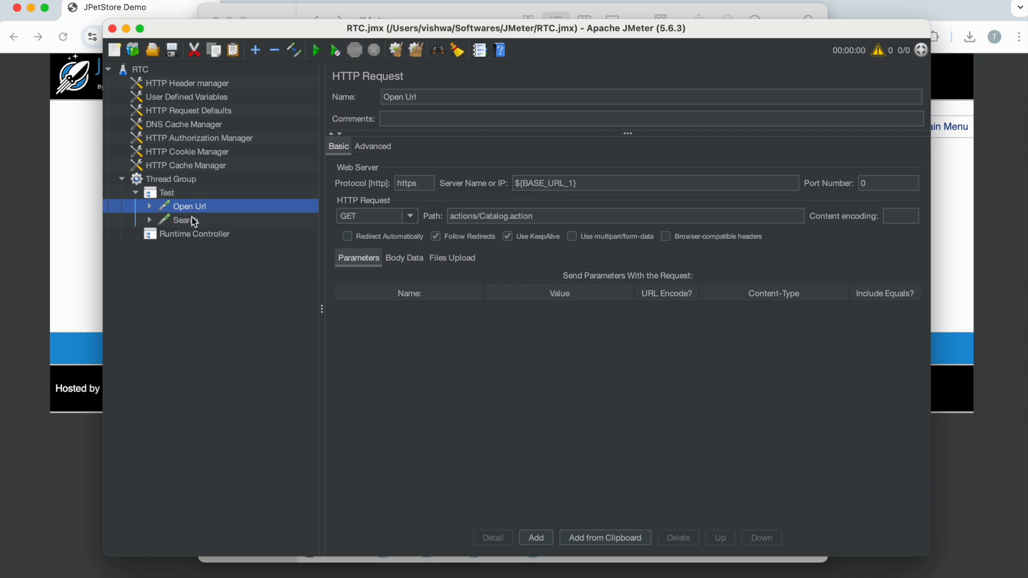
shift+click(190, 220)
click(192, 238)
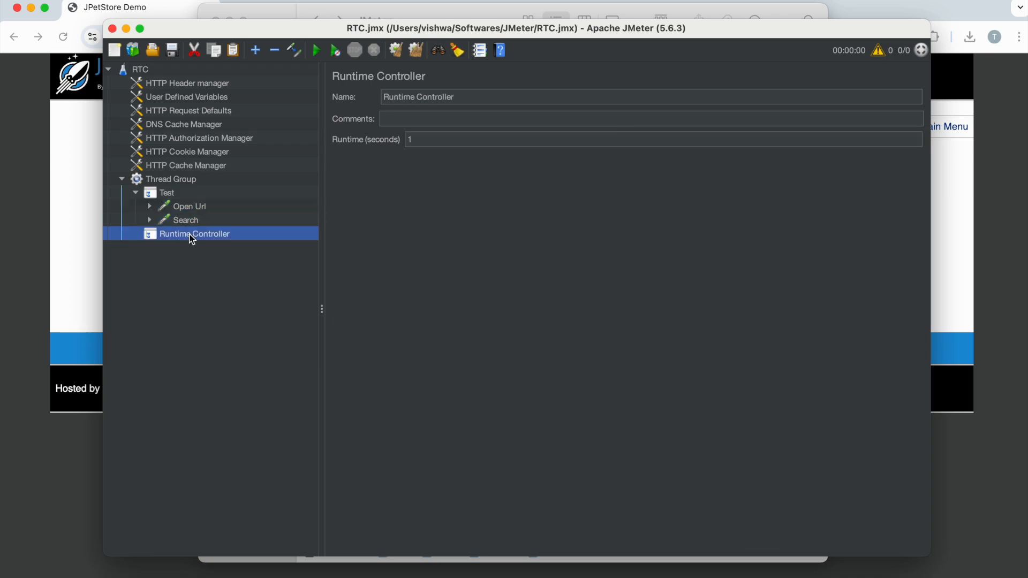
- Collapse the original Test transaction controller and remove it from the Thread Group along with its requests
click(137, 193)
click(163, 194)
right_click(164, 194)
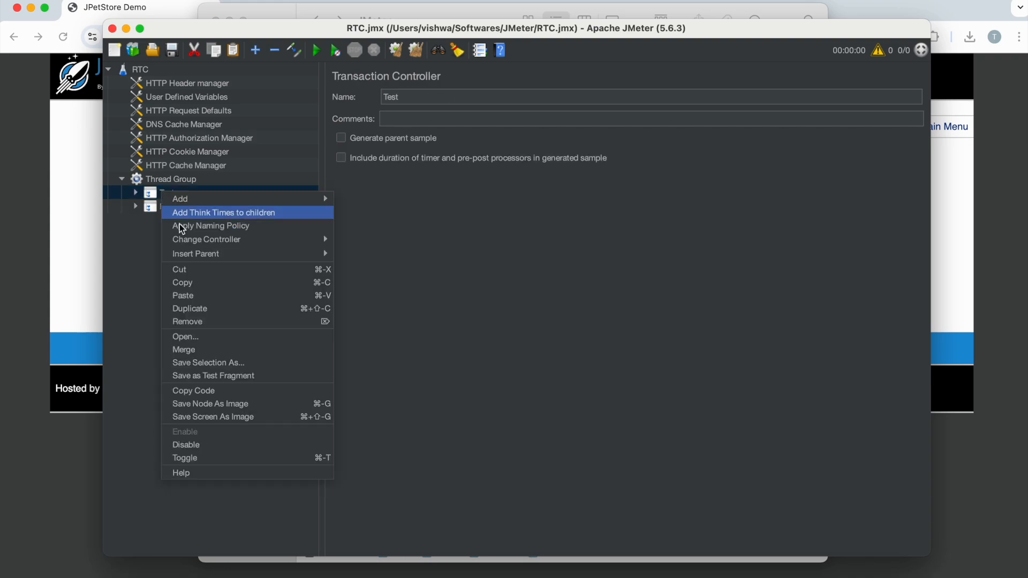
click(202, 324)
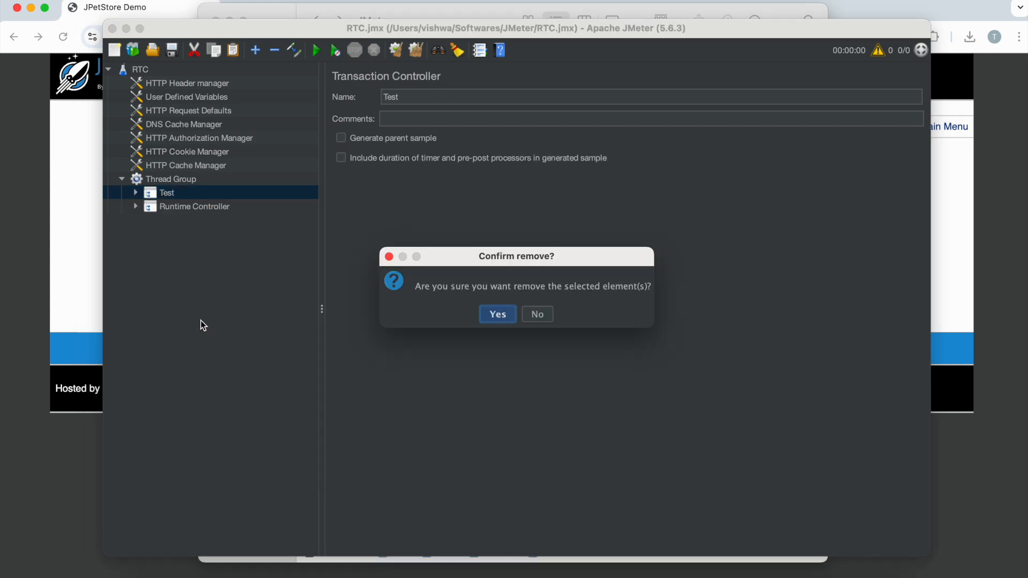
click(490, 313)
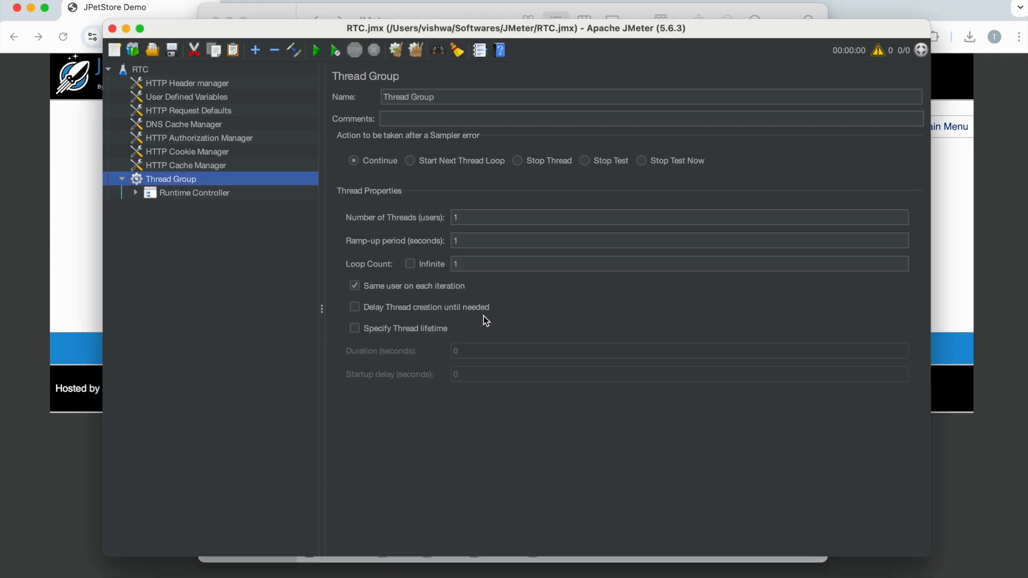
- Add a View Results Tree listener and a Summary Report listener to the Thread Group
right_click(168, 178)
mouse_move(238, 188)
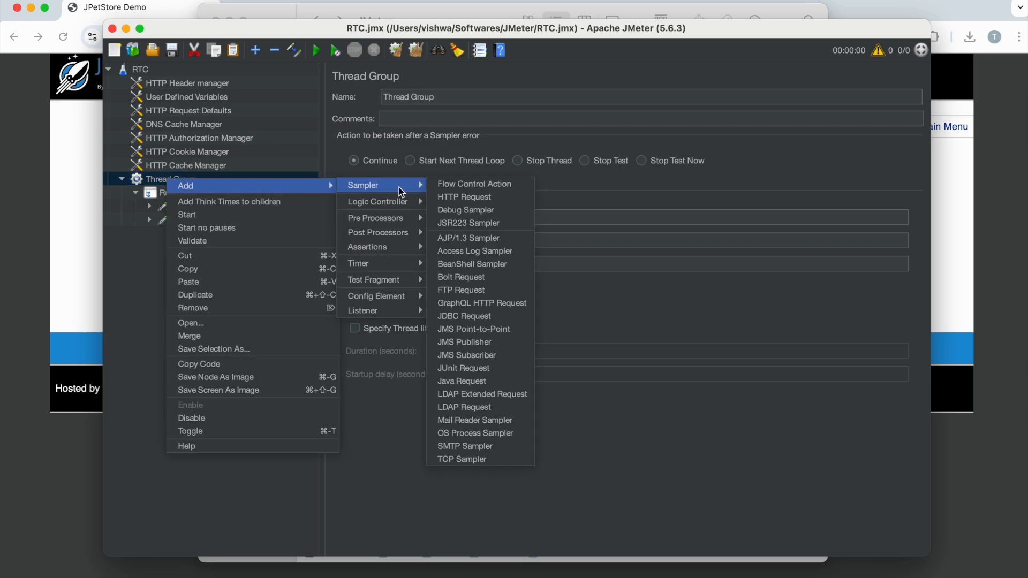
mouse_move(383, 311)
click(464, 311)
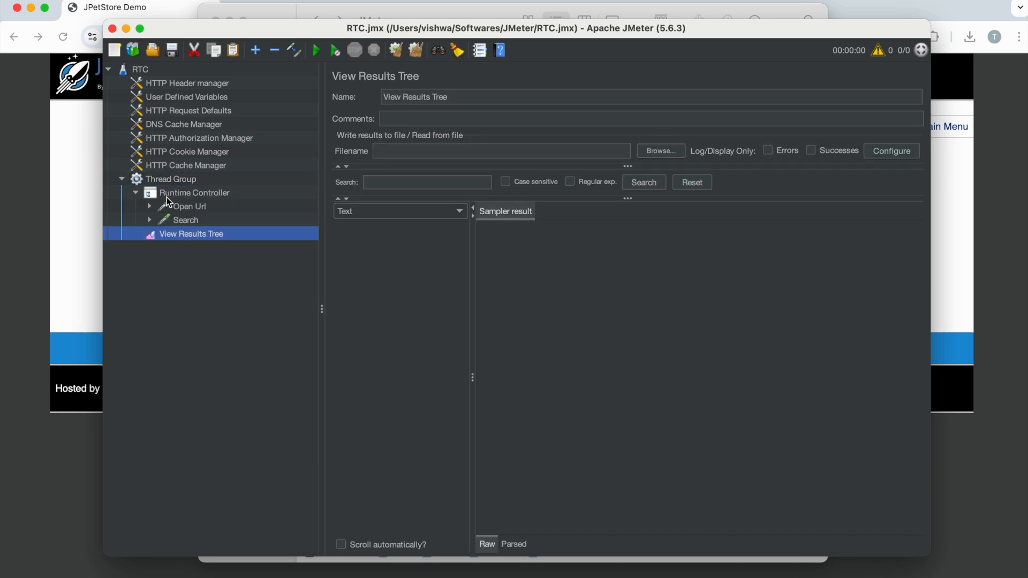
right_click(168, 180)
mouse_move(316, 198)
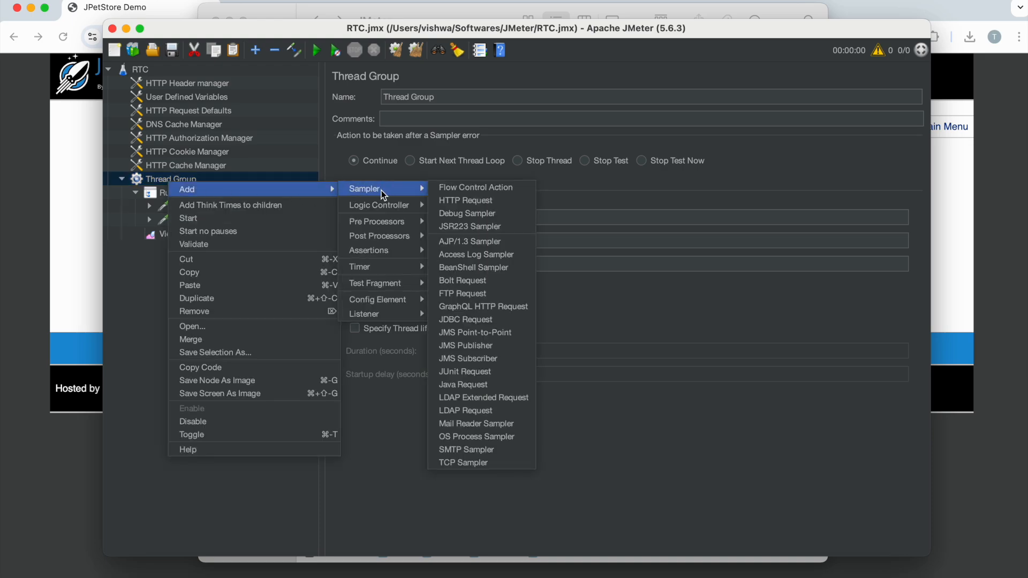
mouse_move(393, 311)
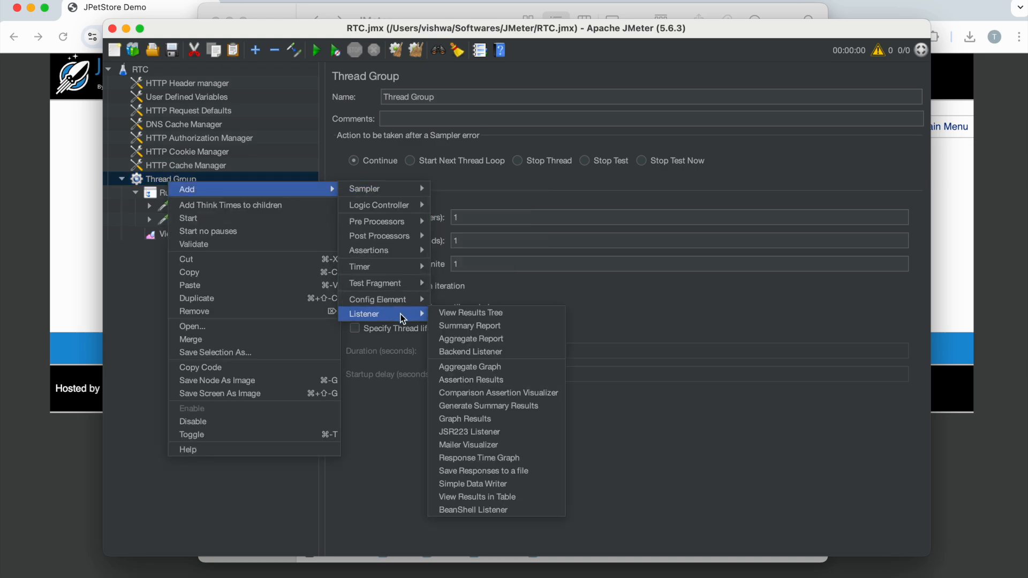
click(478, 326)
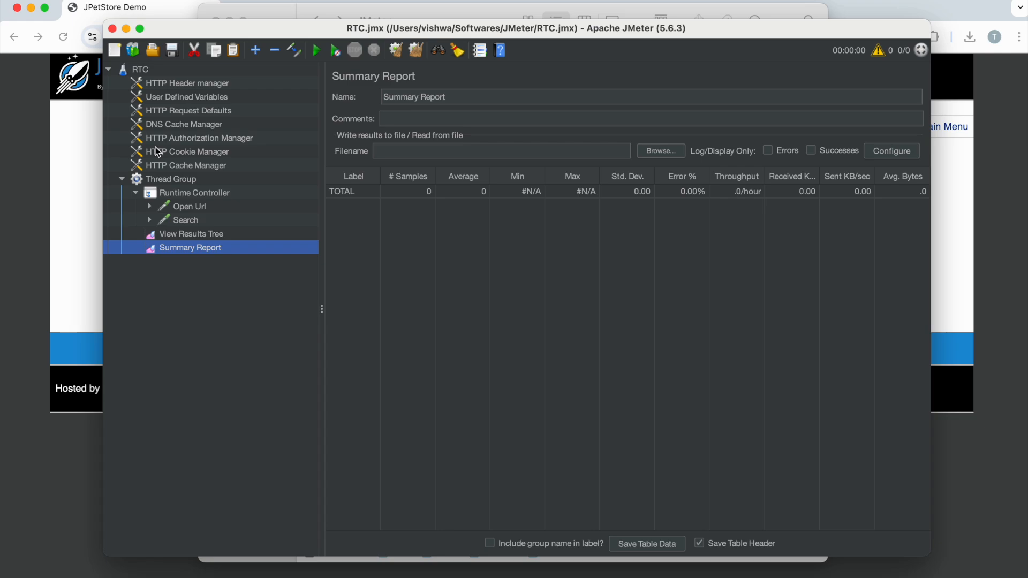
- Set the Runtime Controller's runtime to 60 seconds and start the test
click(188, 194)
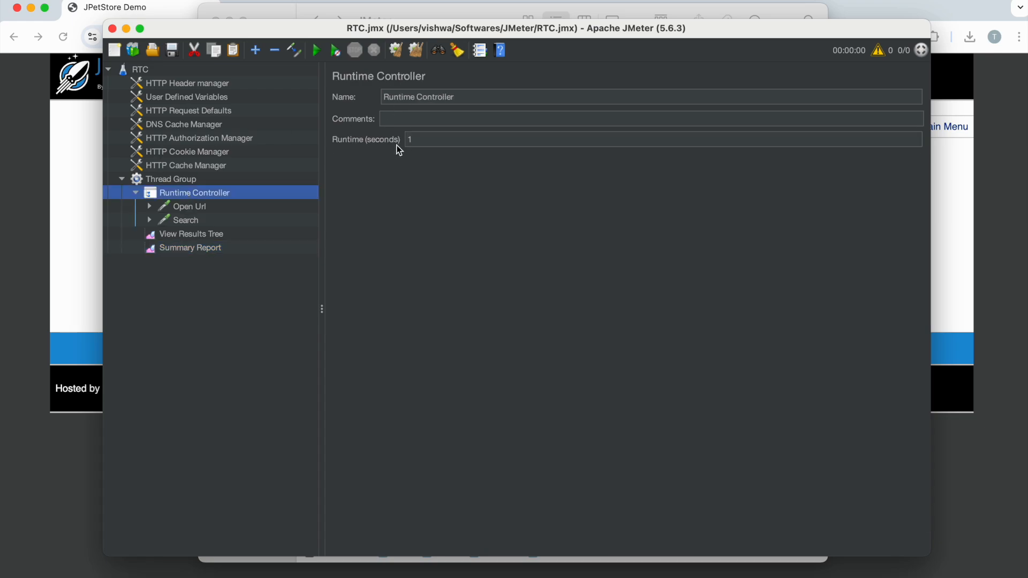
double_click(422, 139)
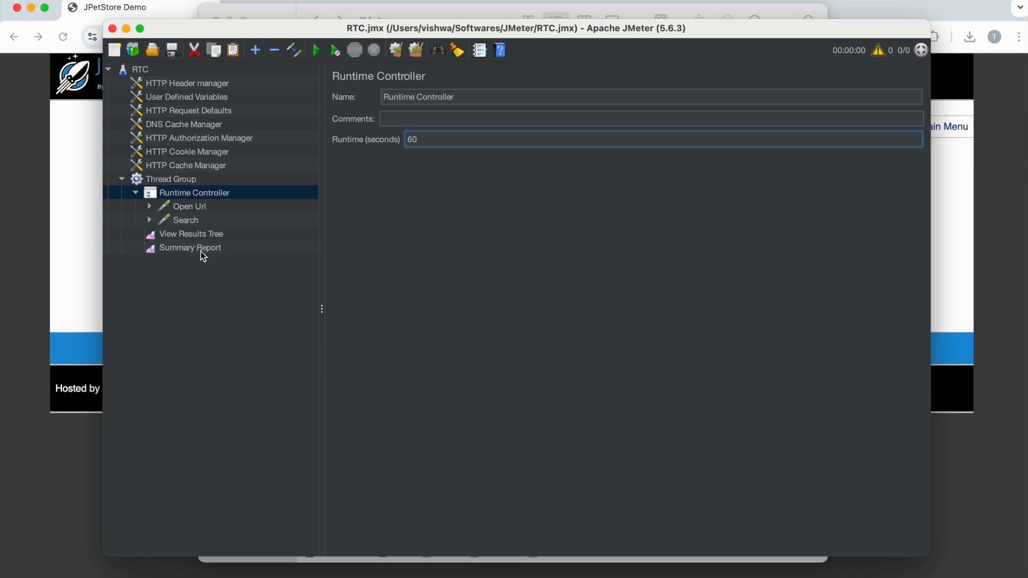
click(316, 51)
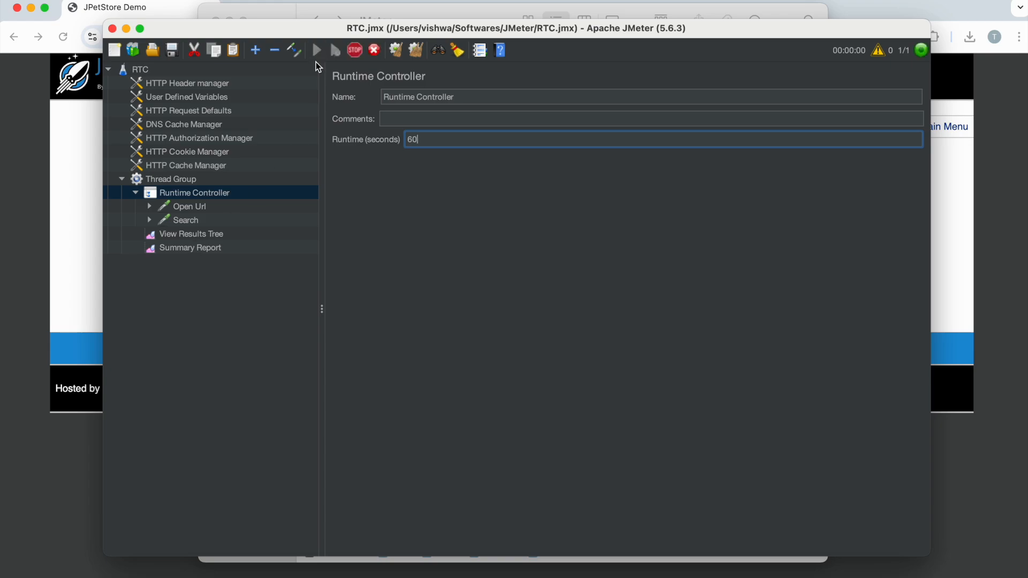
- Monitor the sample counts in the Summary Report while the test runs, and check the Runtime Controller's duration setting
click(208, 251)
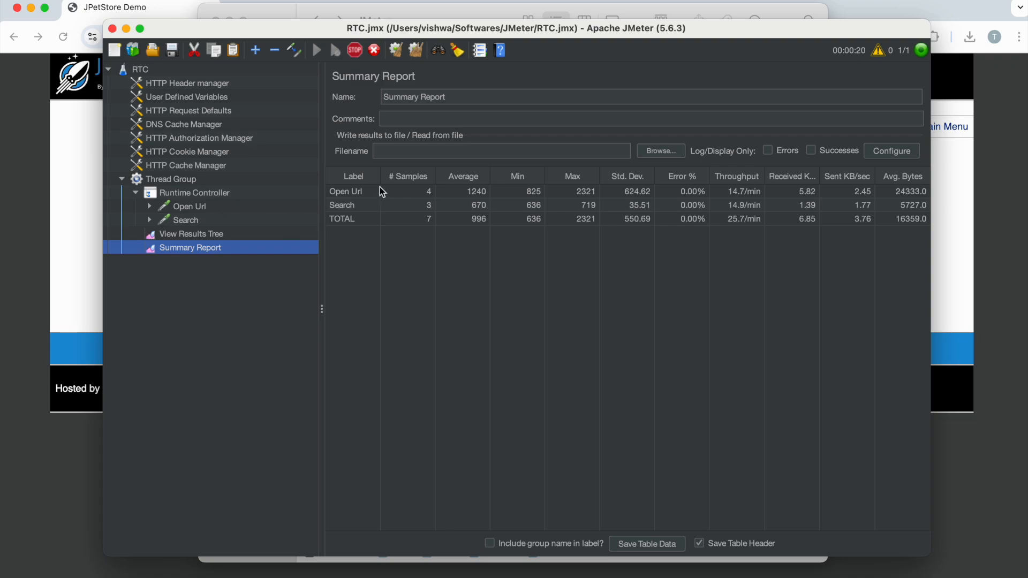
click(211, 198)
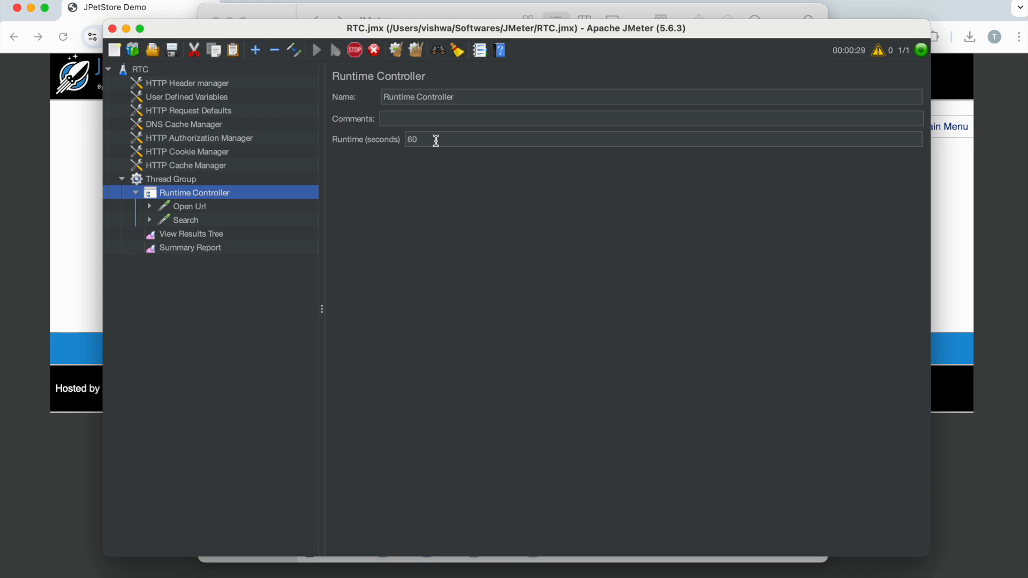
click(436, 140)
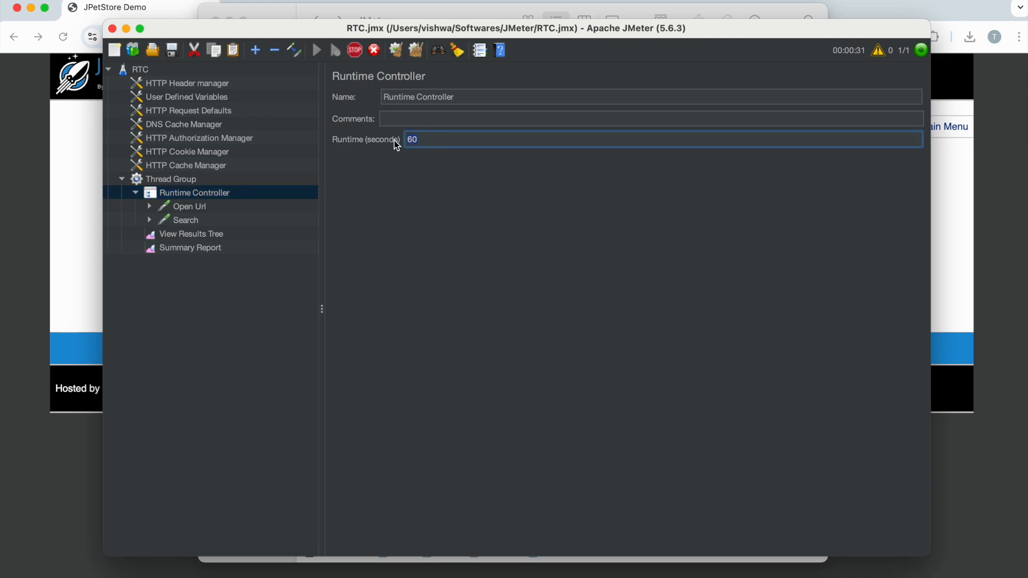
click(190, 248)
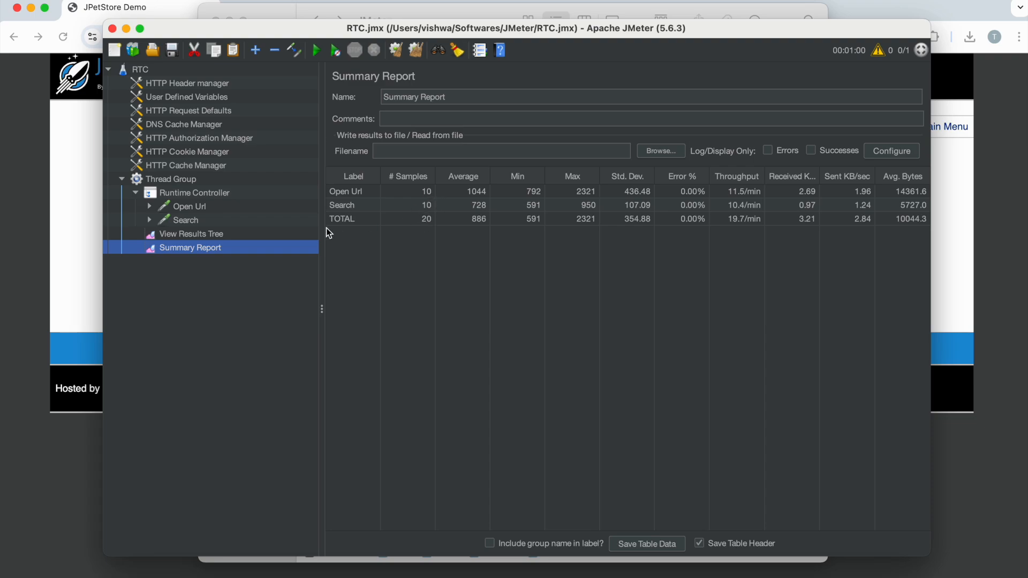
- Examine the Open Url and Search samples in View Results Tree, comparing their start times from first to last
click(205, 234)
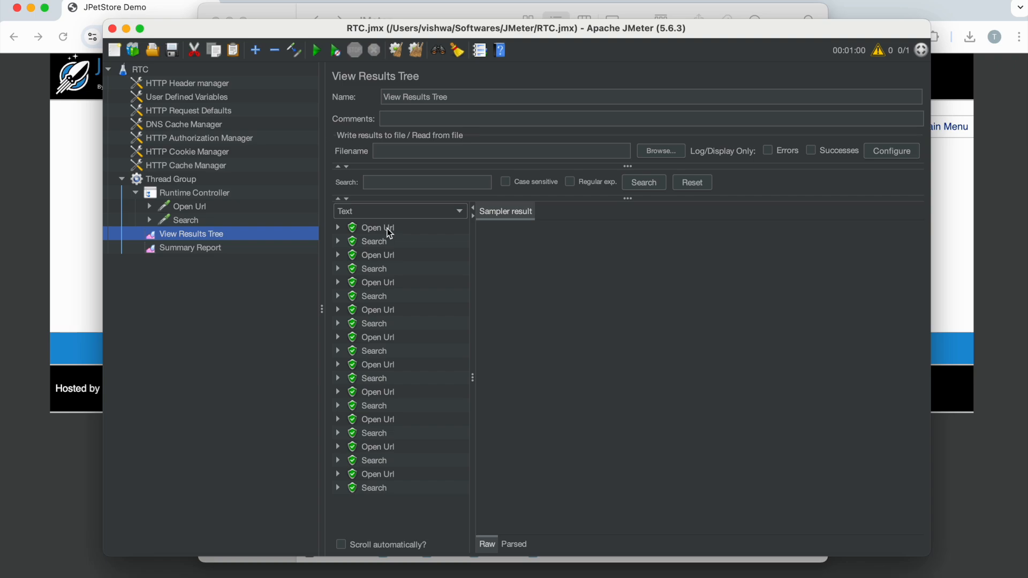
click(379, 241)
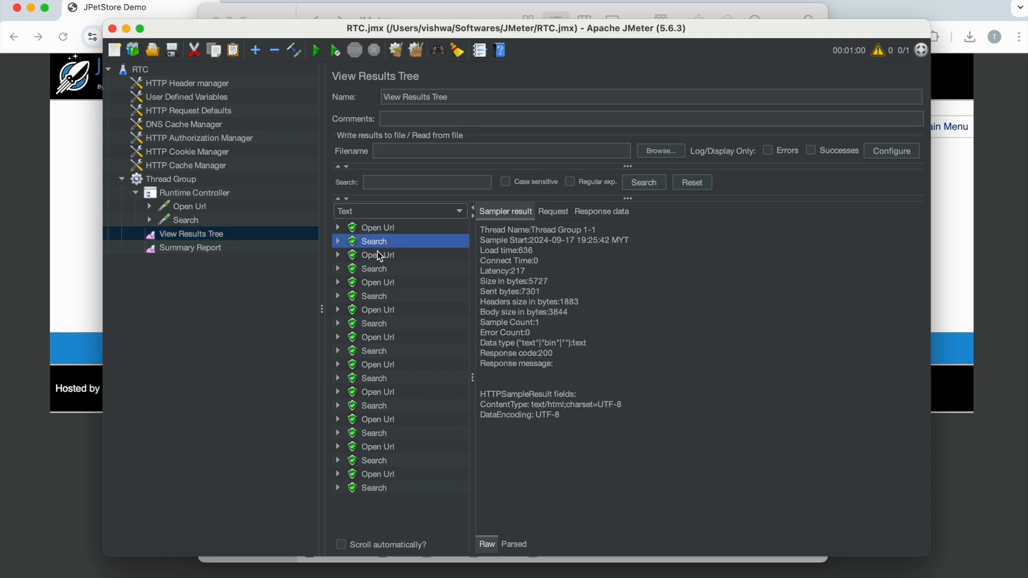
click(381, 269)
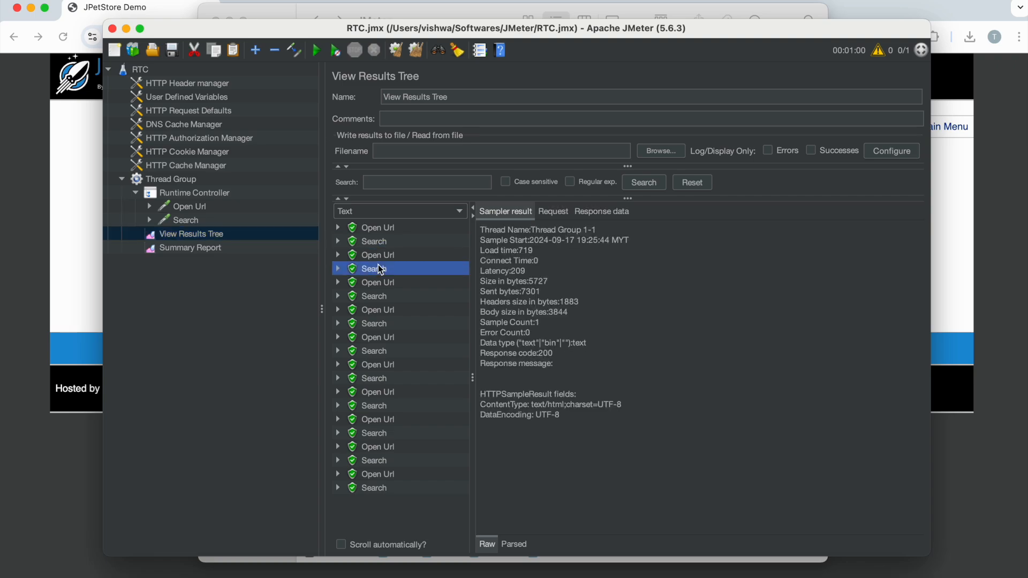
click(378, 230)
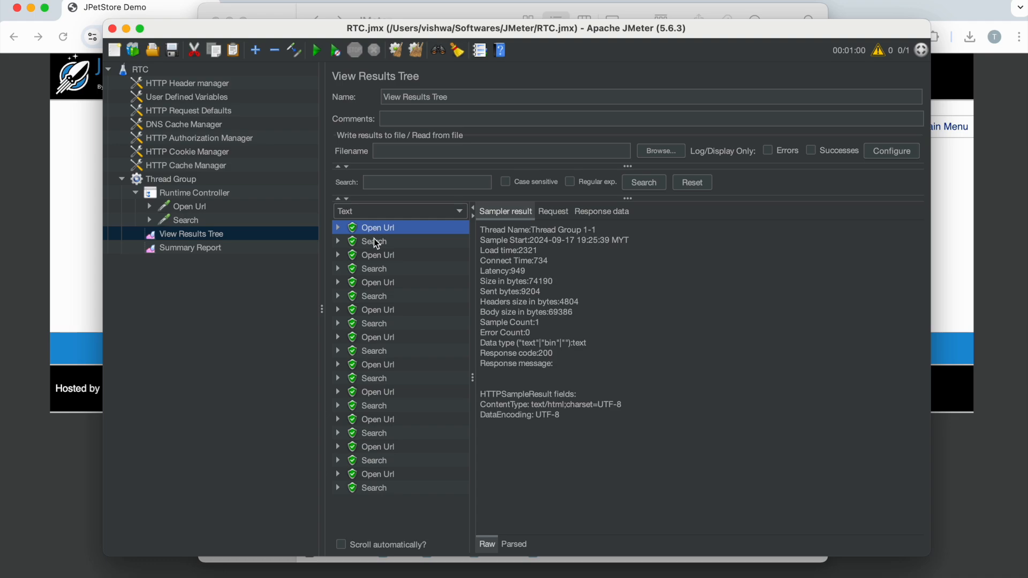
click(378, 241)
click(374, 297)
click(376, 379)
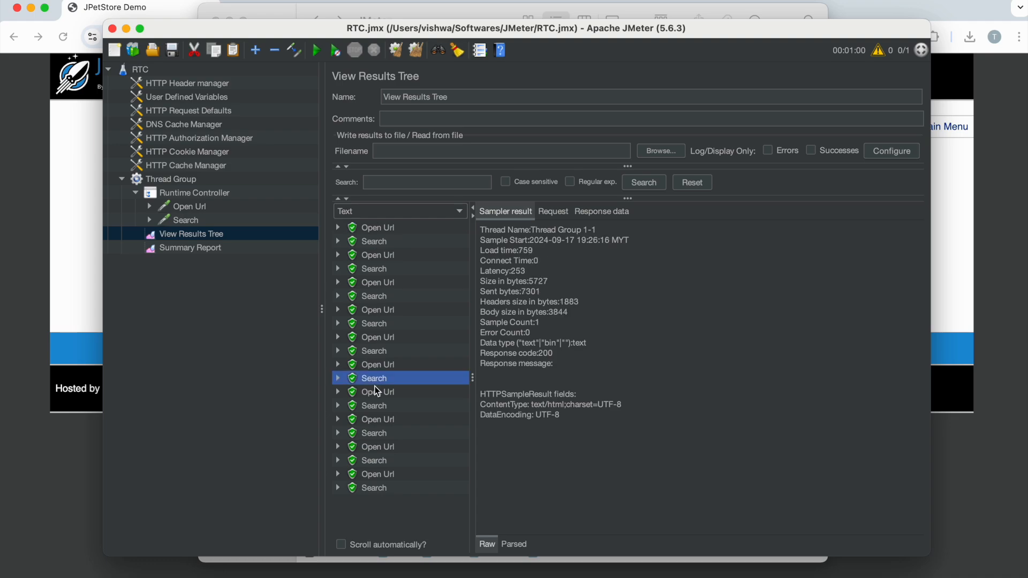
click(377, 459)
click(374, 482)
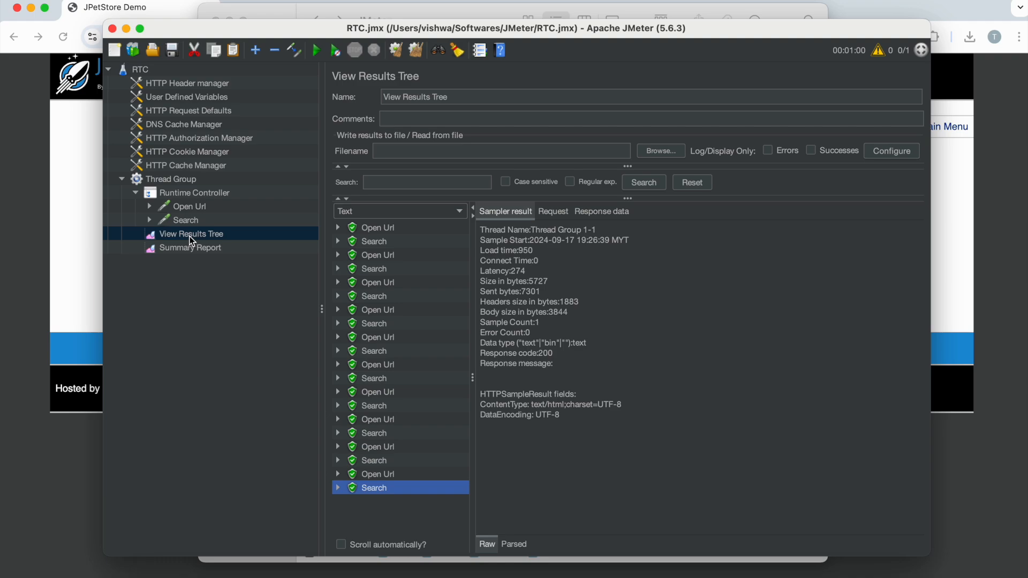
- Review the Search request, the Runtime Controller's settings and the results in both listeners
click(185, 222)
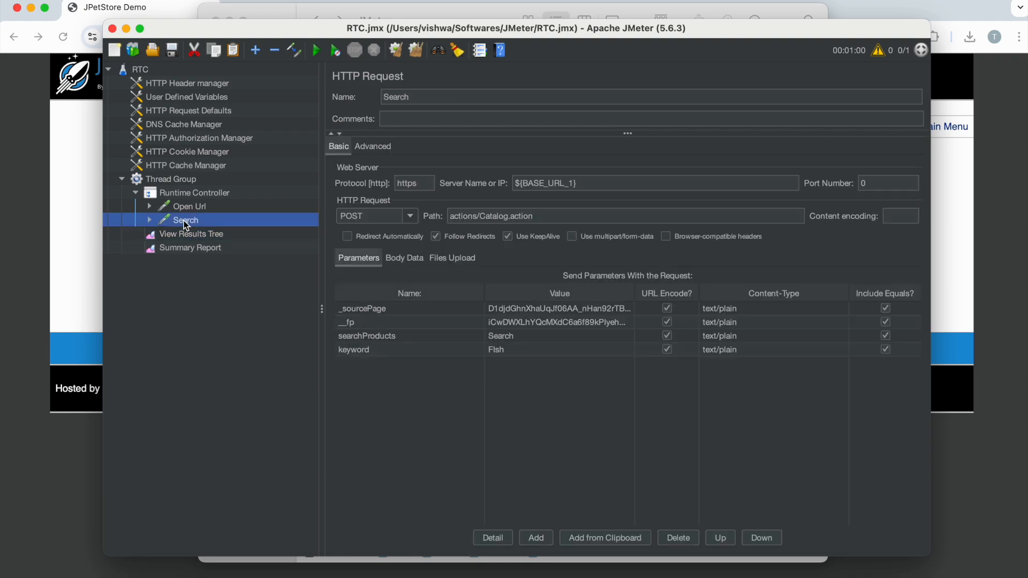
click(207, 192)
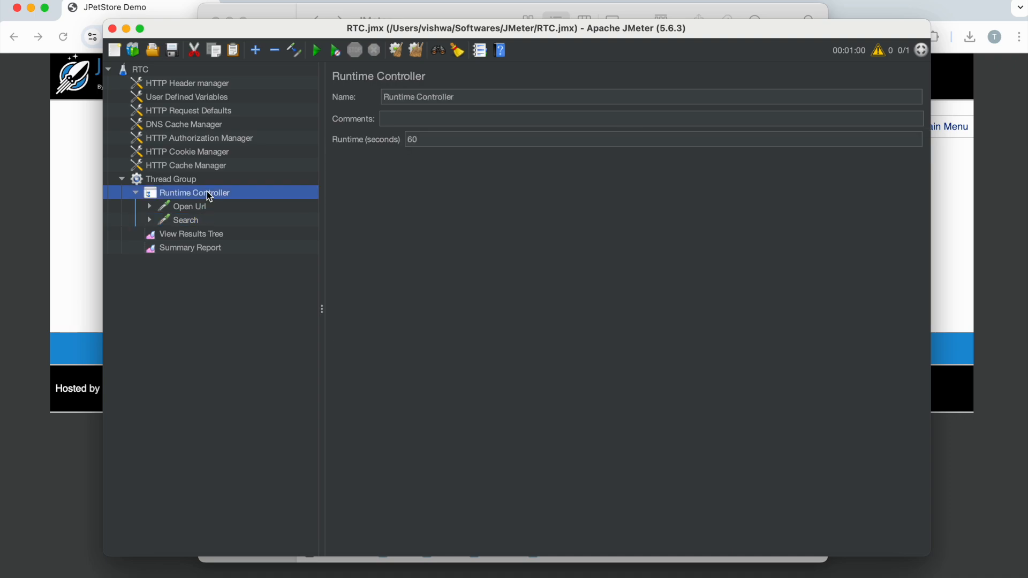
click(202, 237)
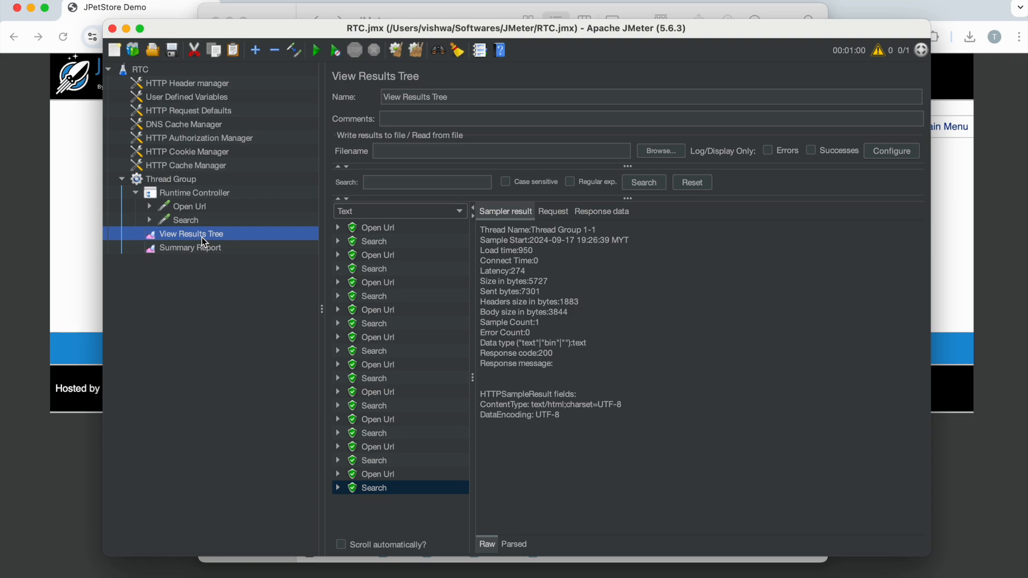
click(204, 247)
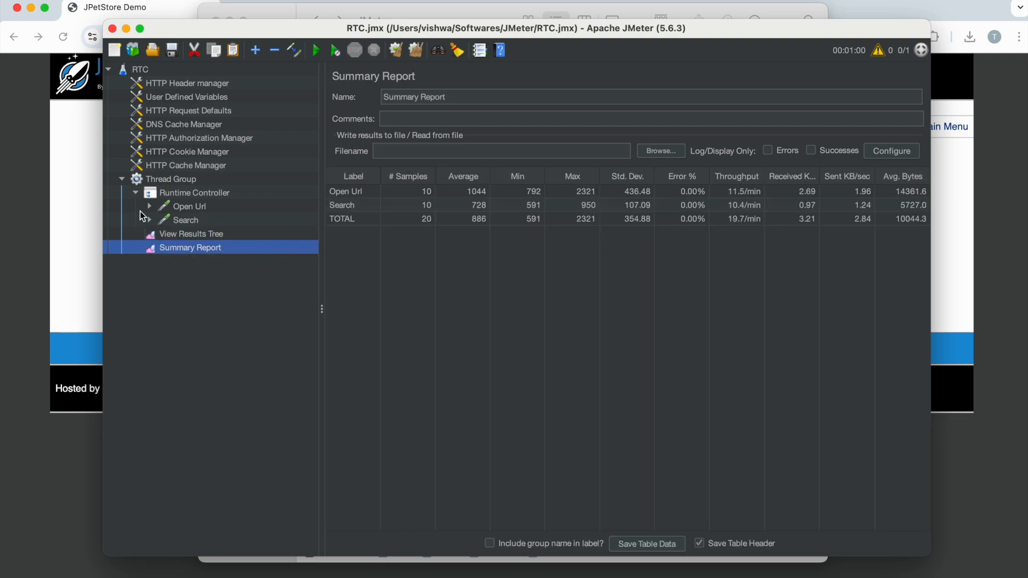
- Switch to Chrome, open the JPetStore Sign In page, and return to JMeter
click(86, 204)
click(517, 76)
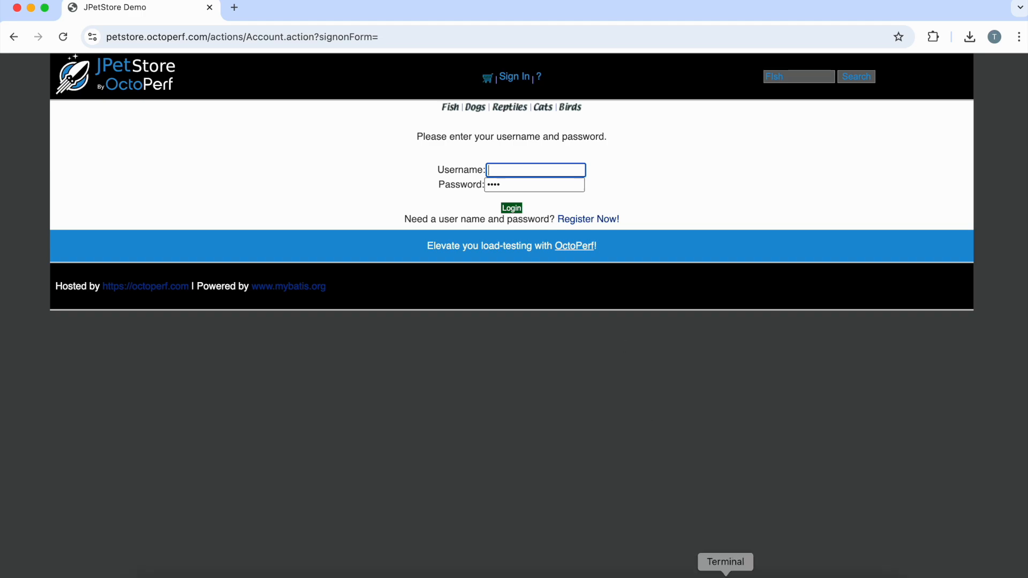
click(771, 569)
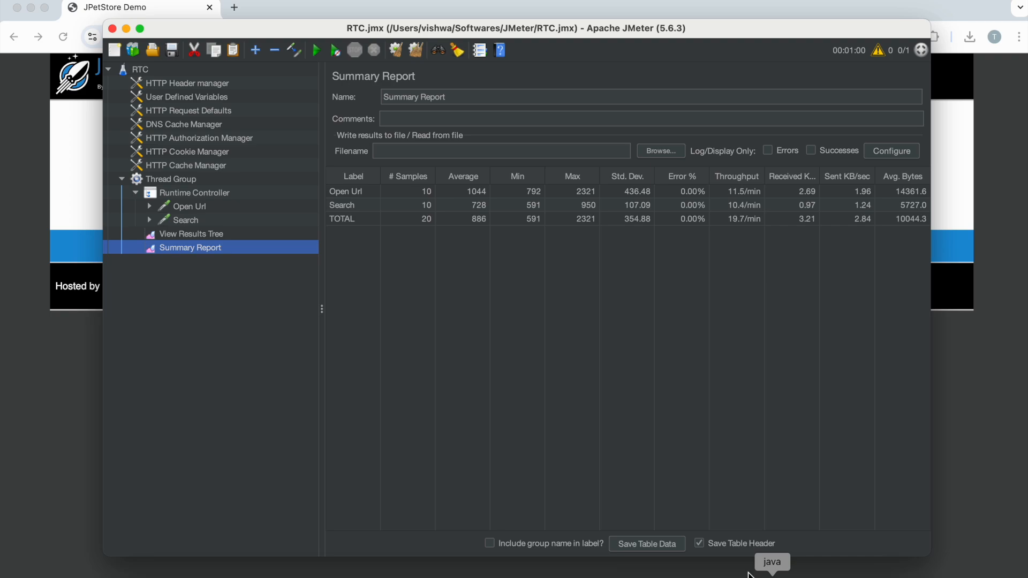
- Review the Open Url request and the Runtime Controller's settings once more
click(184, 206)
click(180, 216)
click(181, 209)
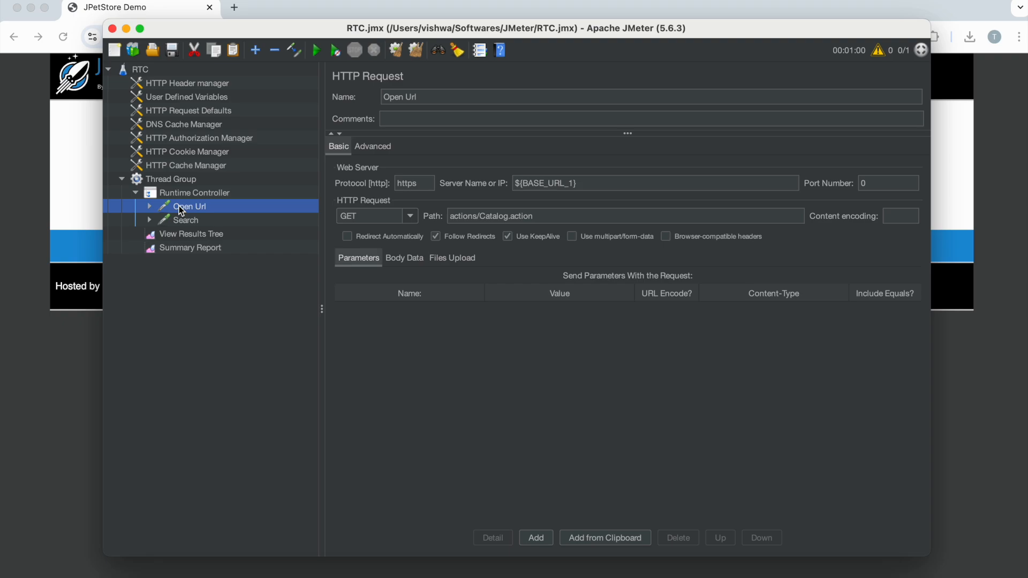
click(192, 195)
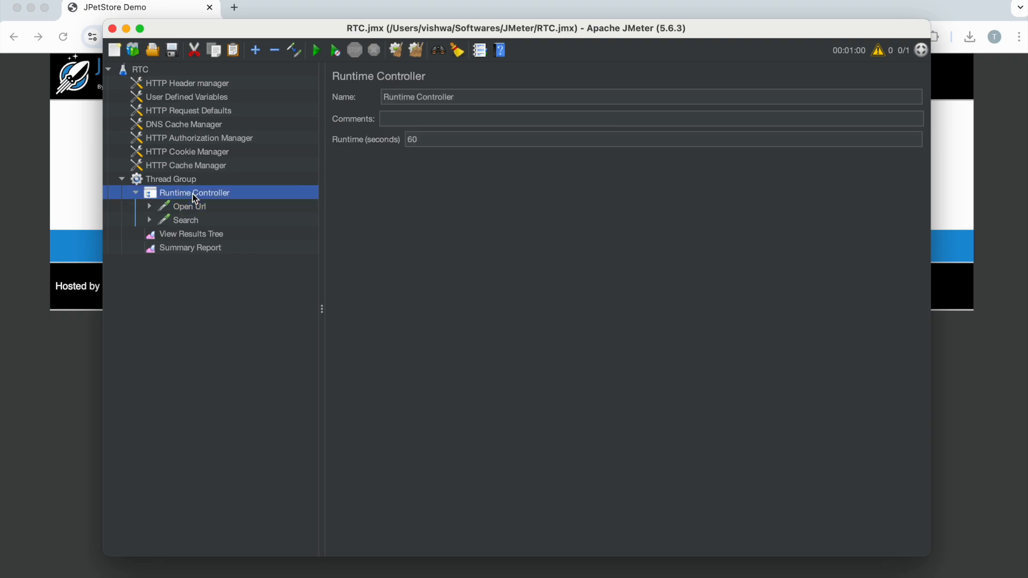